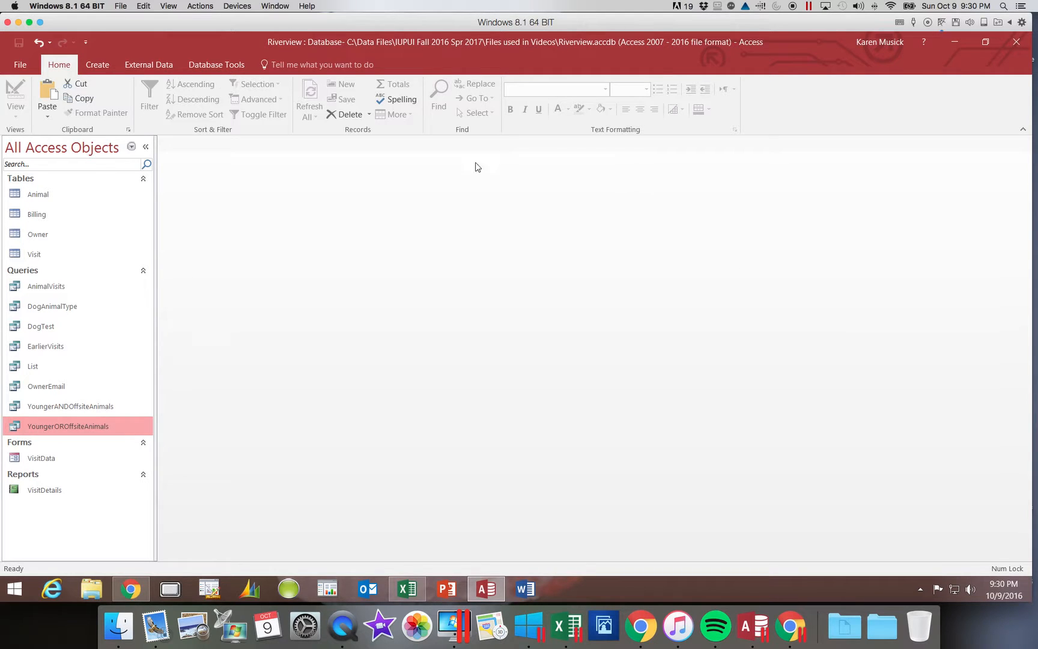
Create a new query in Design view and add the Visit and Billing tables to it.
{"action": "left_click", "coordinate": [95, 62]}
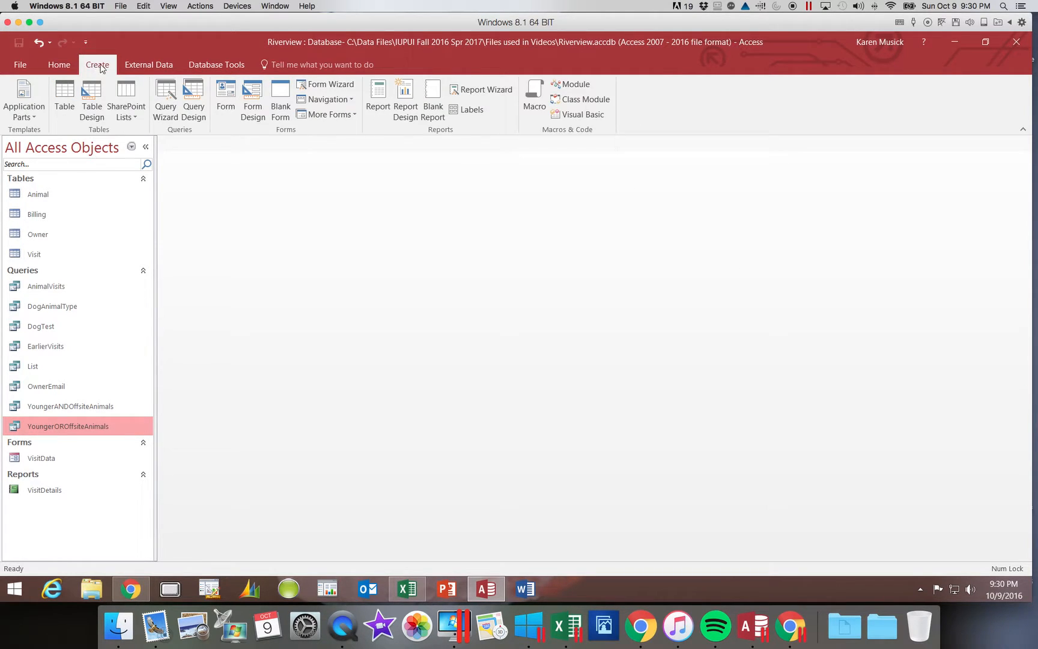
{"action": "left_click", "coordinate": [200, 110]}
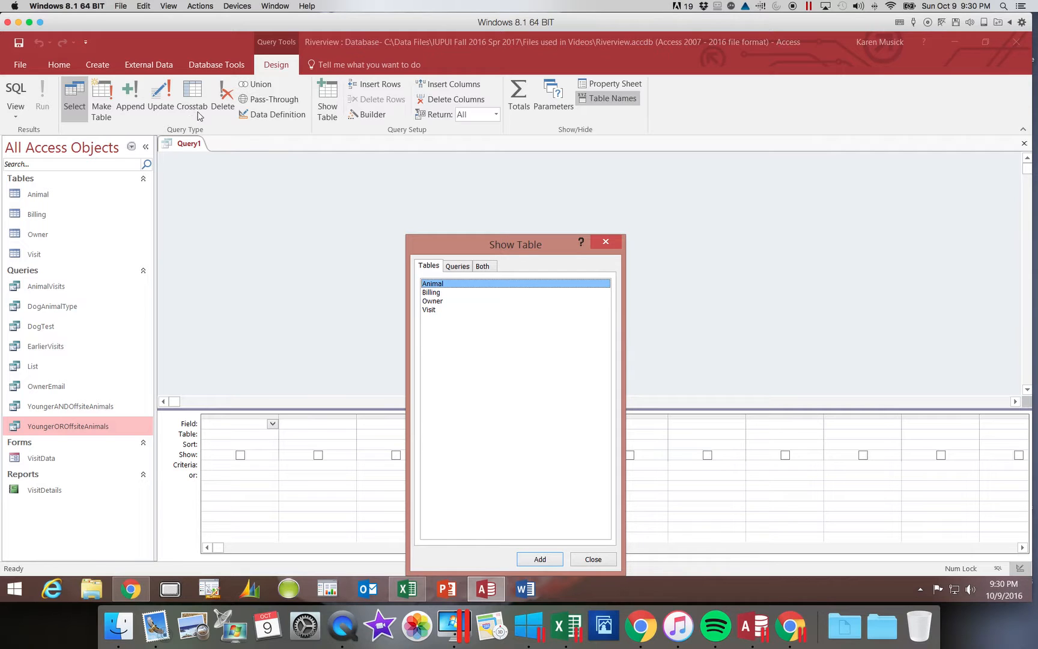
{"action": "left_click", "coordinate": [438, 310]}
{"action": "double_click", "coordinate": [438, 310]}
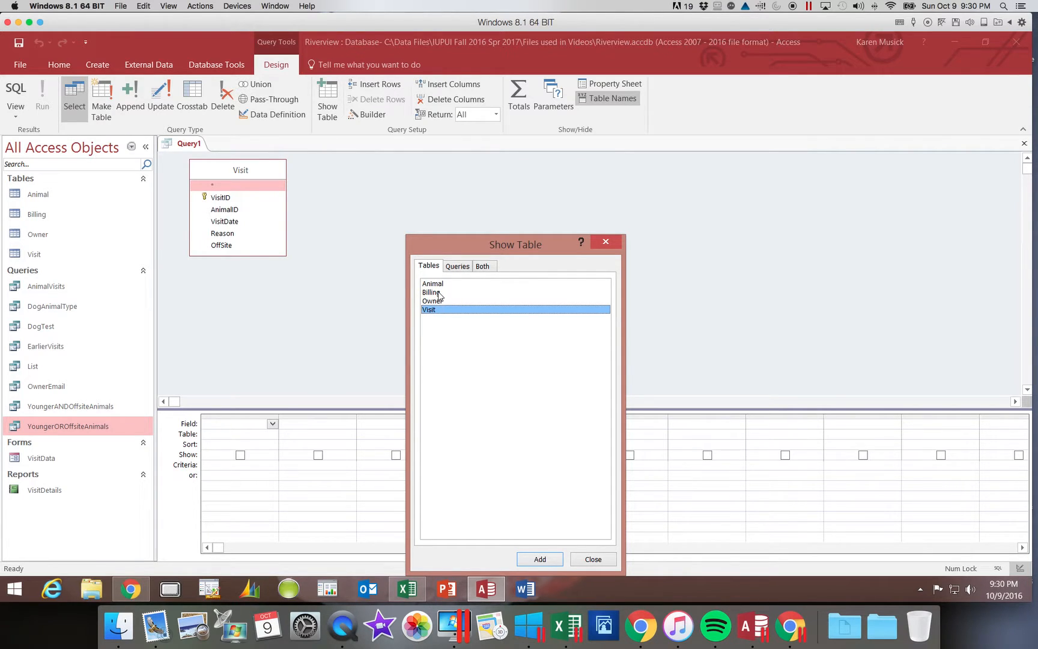
{"action": "double_click", "coordinate": [438, 293]}
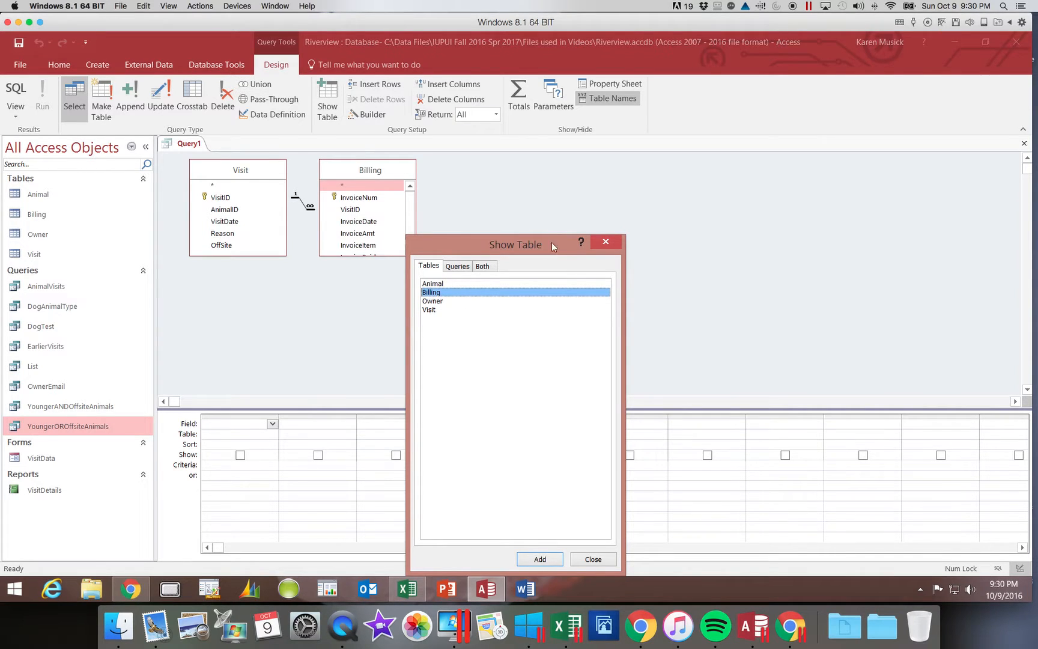
{"action": "left_click", "coordinate": [605, 241]}
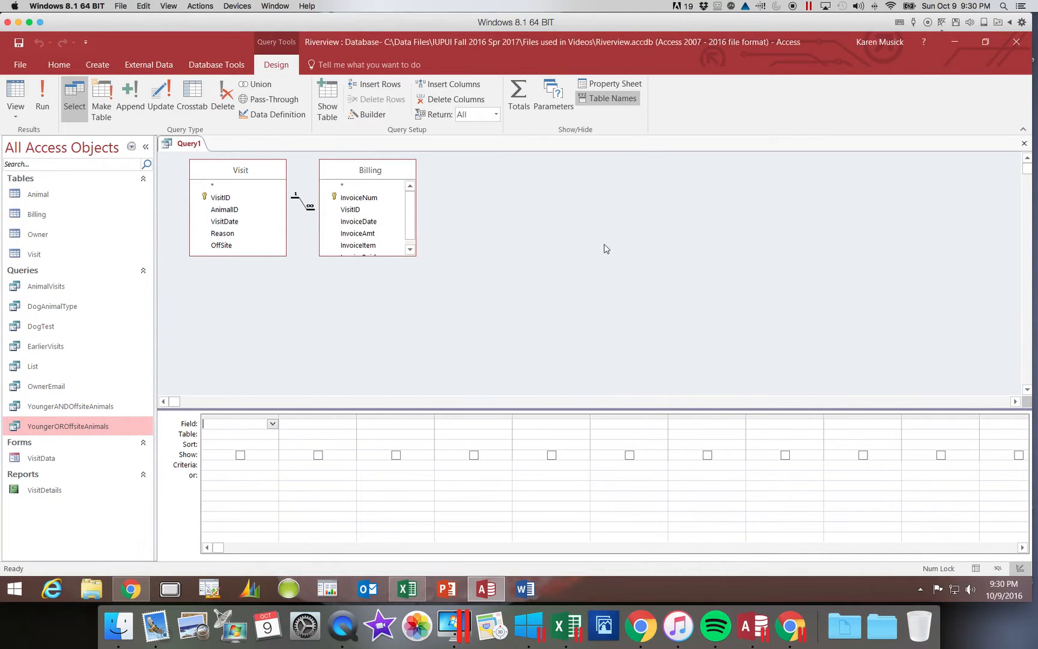
Enlarge the Billing field list so that all its fields through InvoicePaid fit.
{"action": "left_click", "coordinate": [393, 254]}
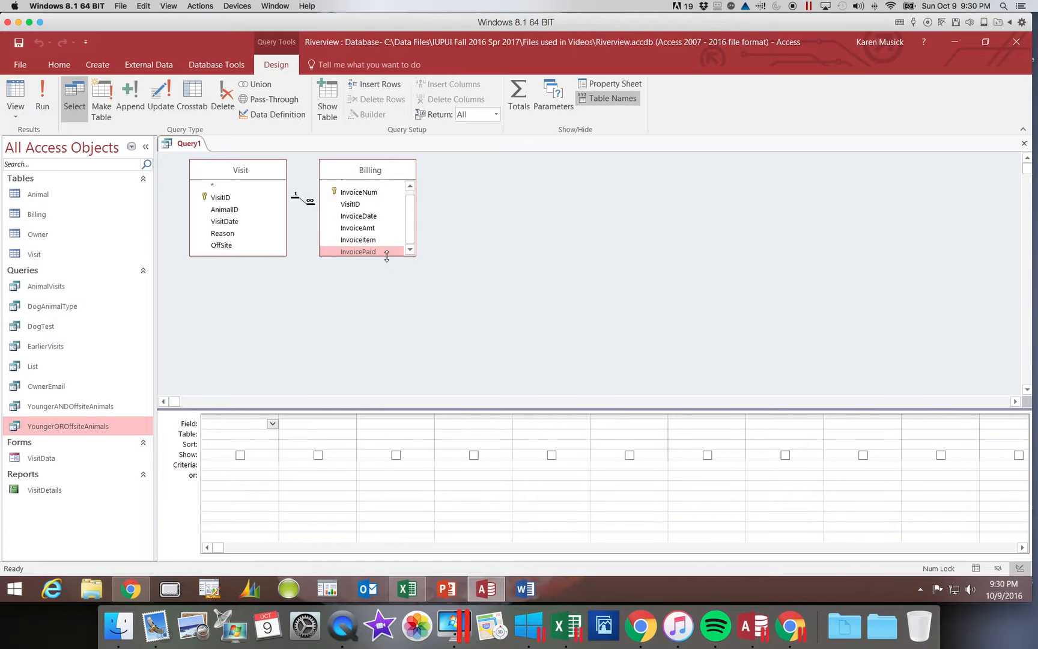
{"action": "left_click_drag", "start_coordinate": [387, 256], "coordinate": [383, 268]}
{"action": "scroll", "coordinate": [478, 291], "scroll_direction": "right", "scroll_amount": 3}
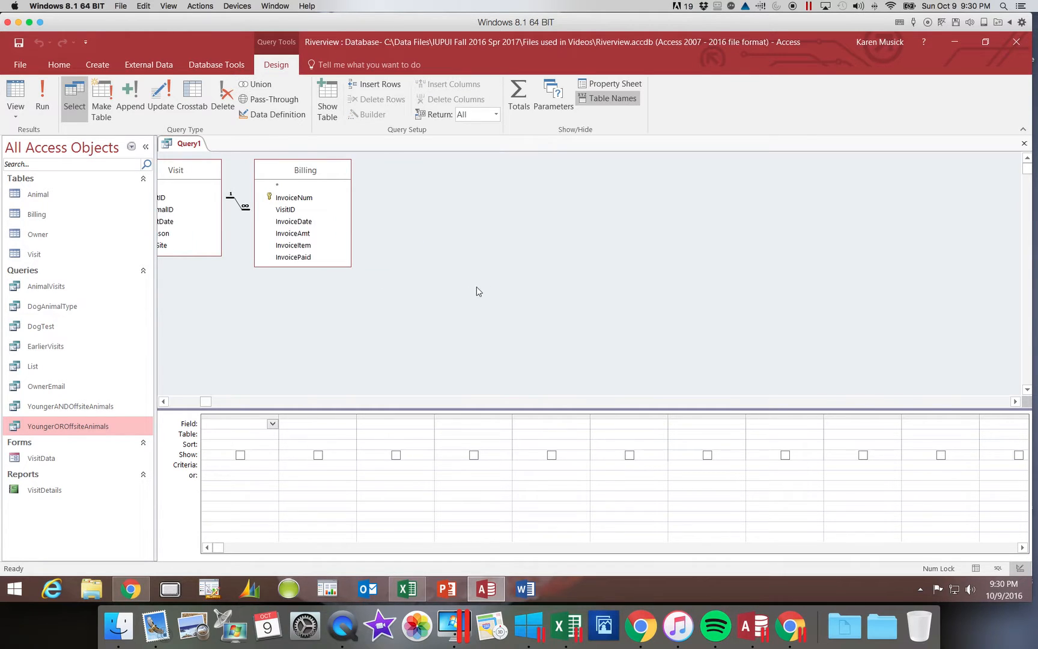
{"action": "left_click", "coordinate": [166, 401]}
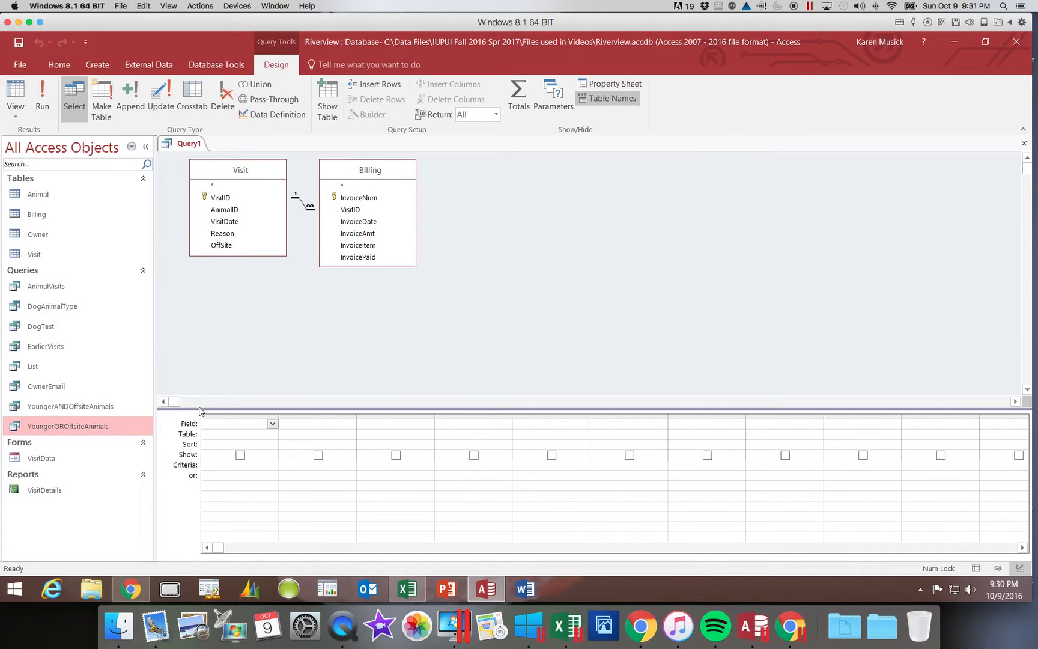
Add the VisitID, AnimalID and VisitDate fields from the Visit table to the query design grid.
{"action": "double_click", "coordinate": [220, 198]}
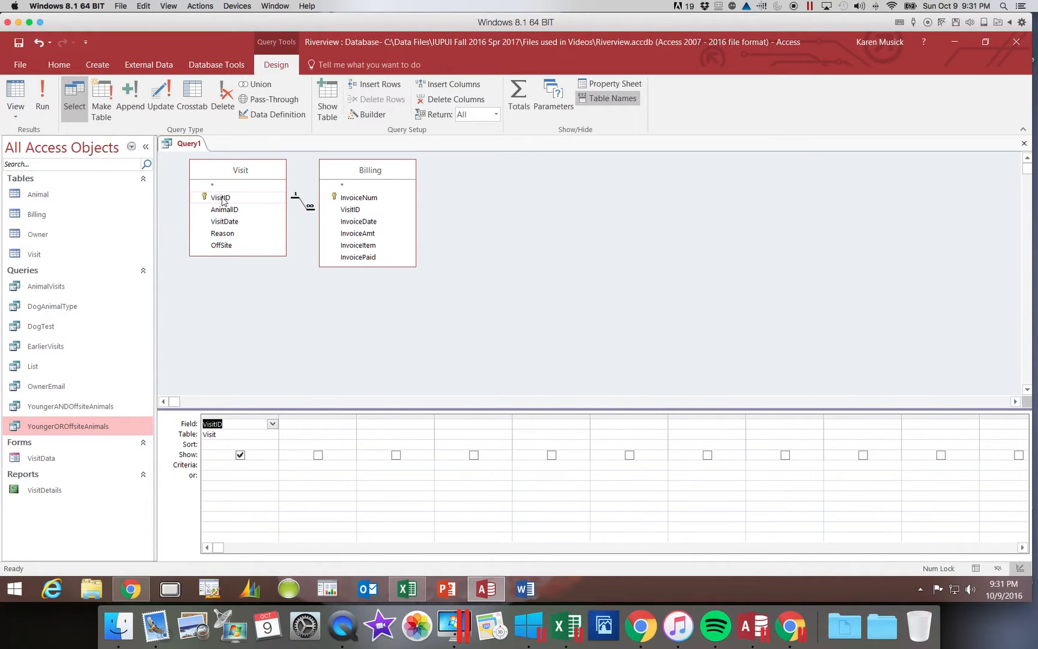
{"action": "left_click", "coordinate": [228, 211]}
{"action": "double_click", "coordinate": [227, 210]}
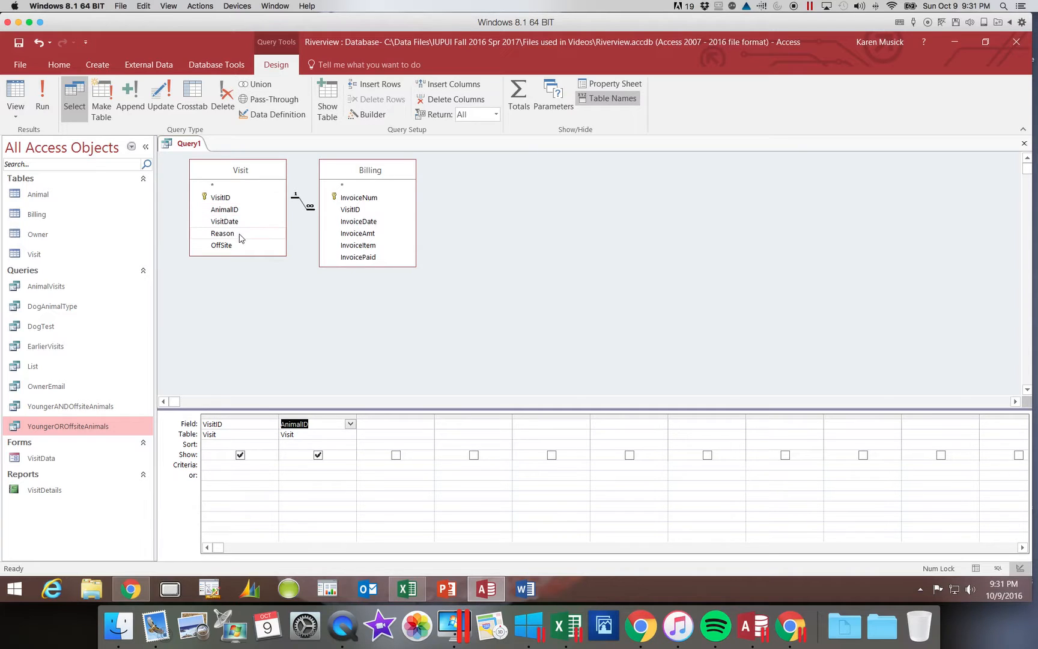
{"action": "double_click", "coordinate": [235, 222]}
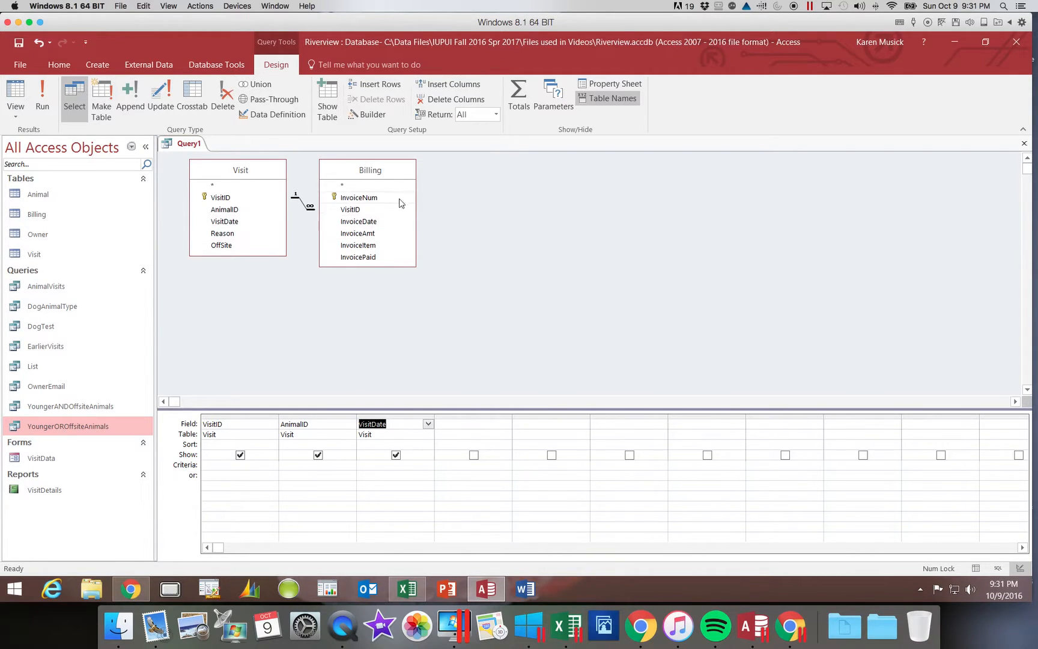
Add the InvoiceItem, InvoicePaid and InvoiceAmt fields from the Billing table to the query design grid.
{"action": "double_click", "coordinate": [387, 245]}
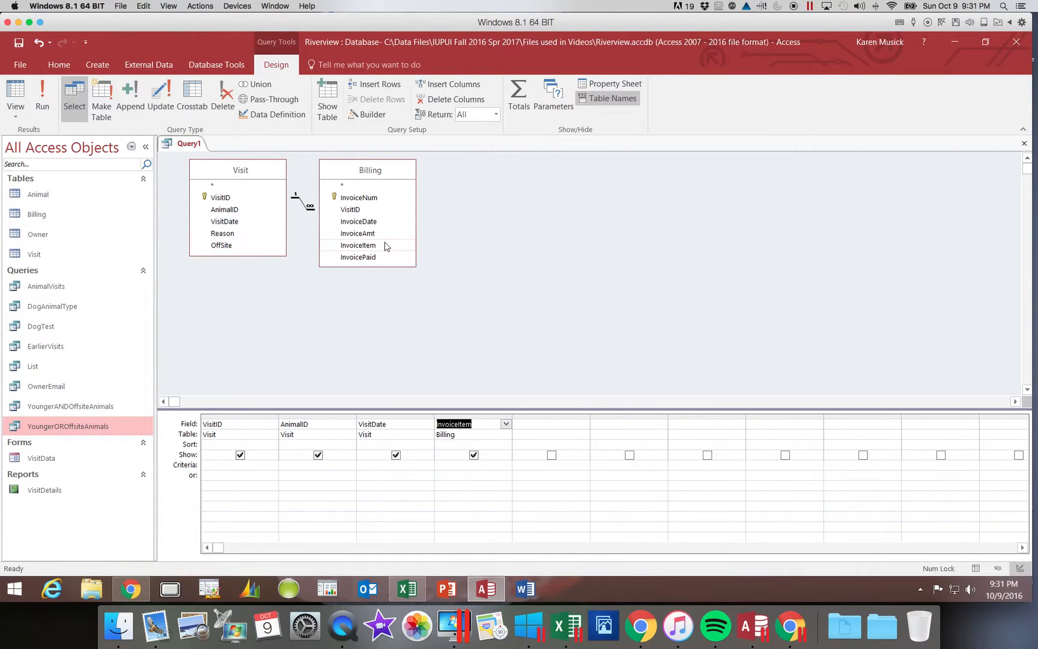
{"action": "left_click", "coordinate": [379, 259]}
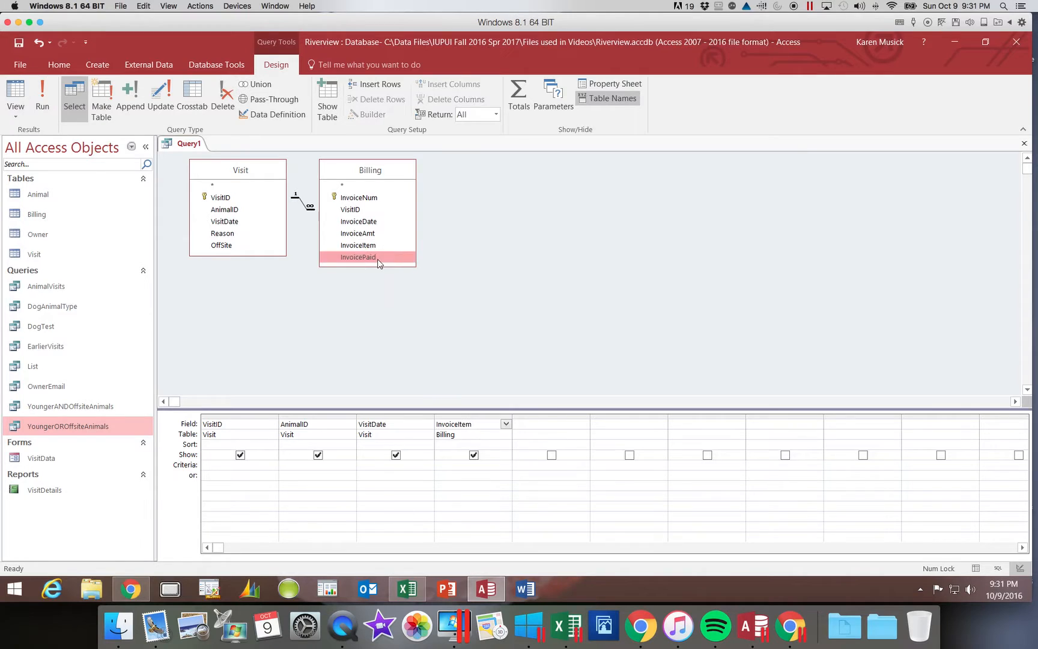
{"action": "double_click", "coordinate": [378, 258]}
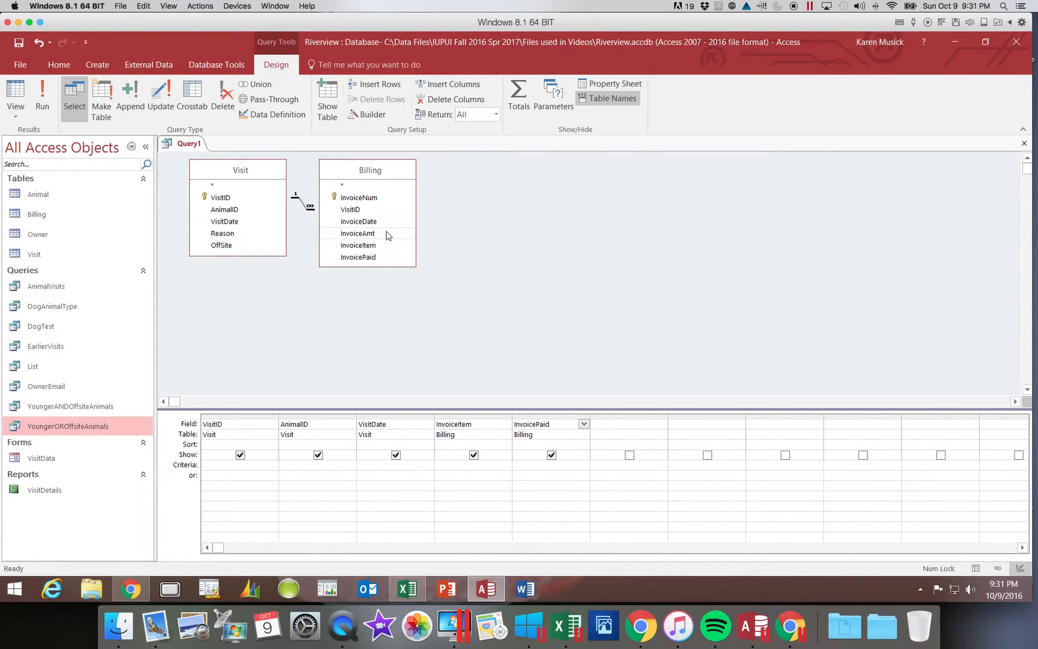
{"action": "double_click", "coordinate": [387, 233]}
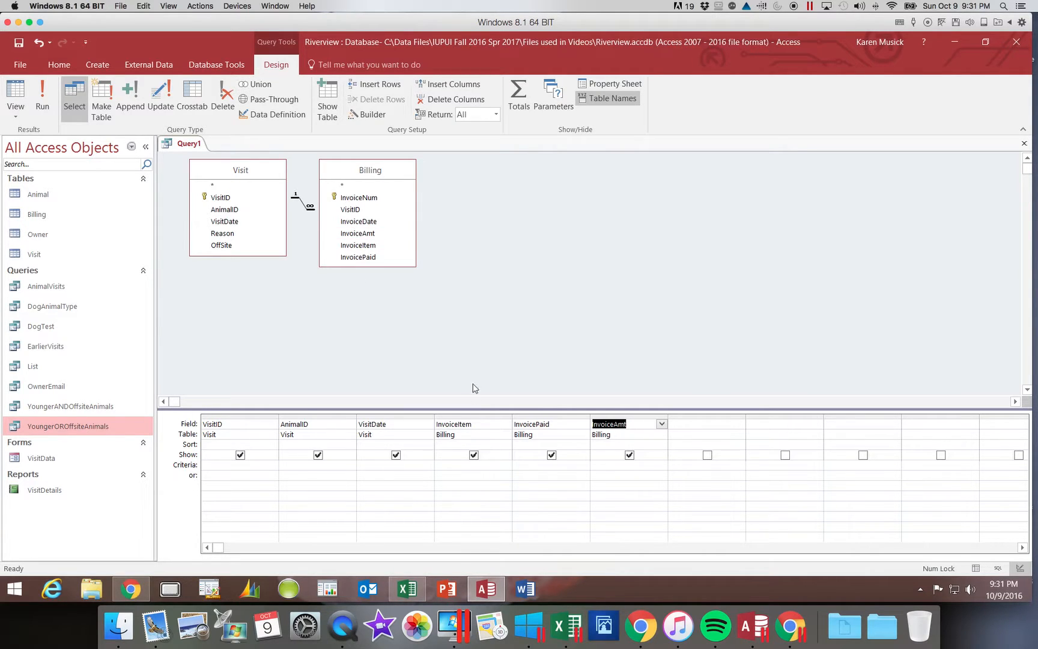
Set the criterion of the InvoicePaid field to No.
{"action": "left_click", "coordinate": [518, 466]}
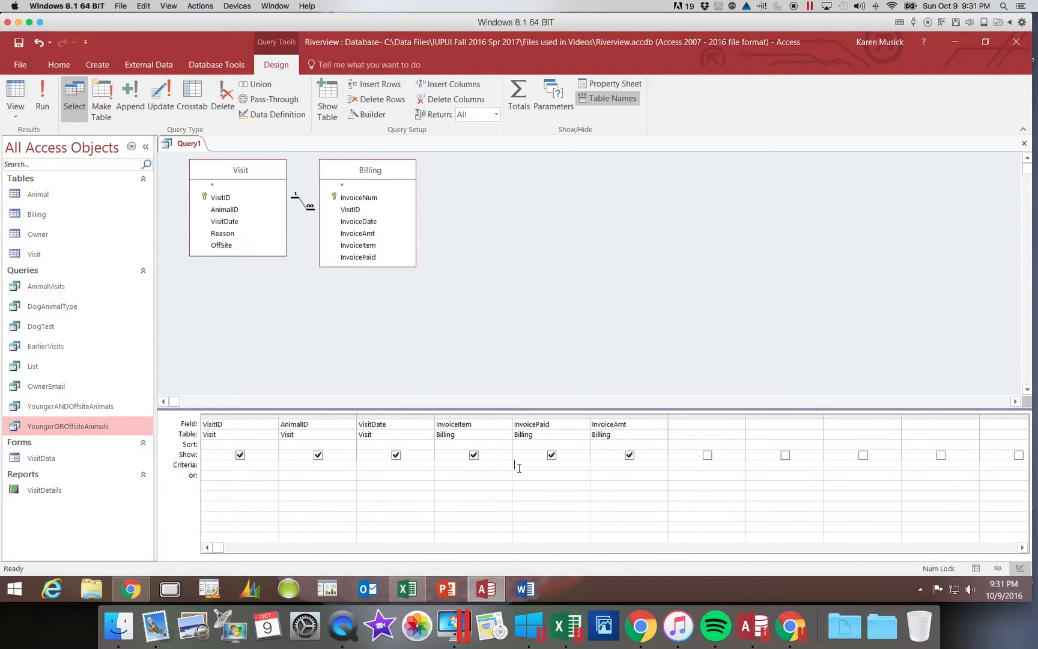
{"action": "type", "text": "N"}
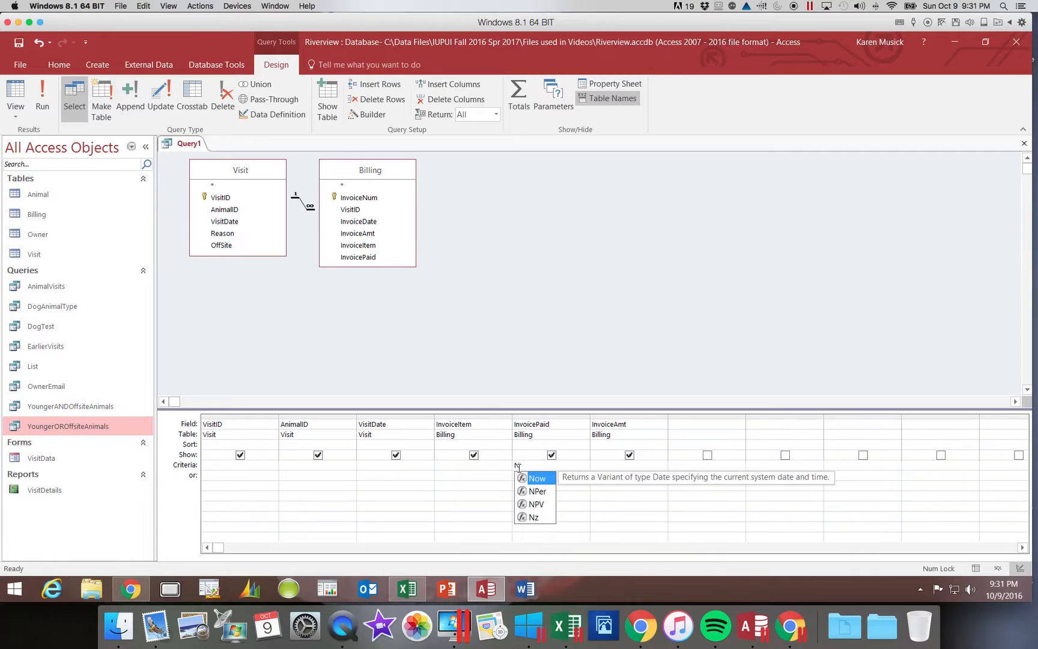
{"action": "type", "text": "o"}
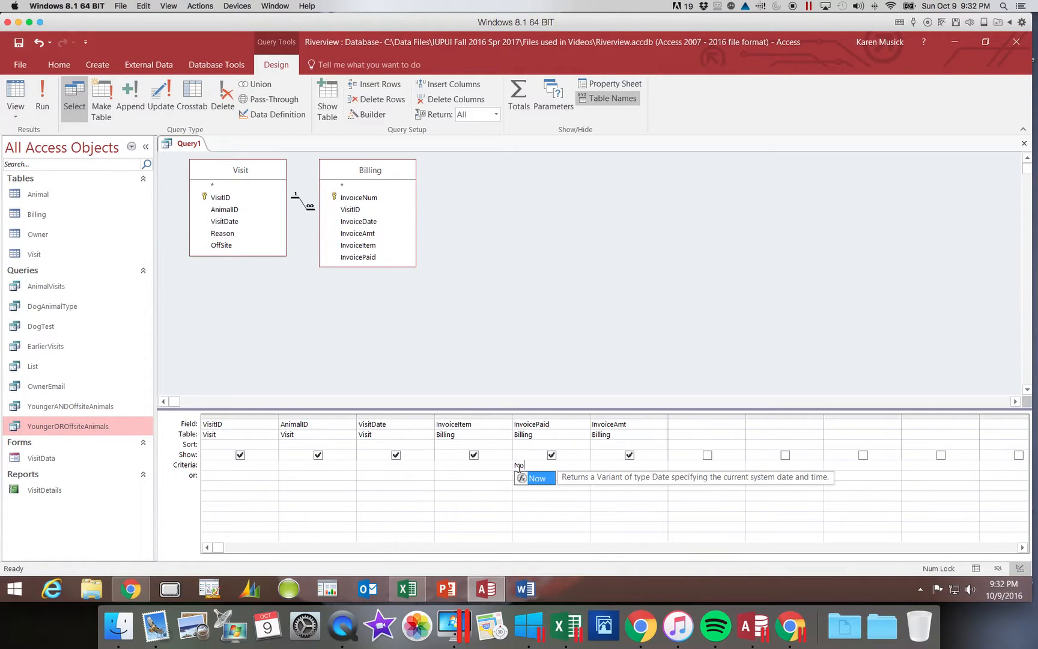
{"action": "key", "text": "Escape"}
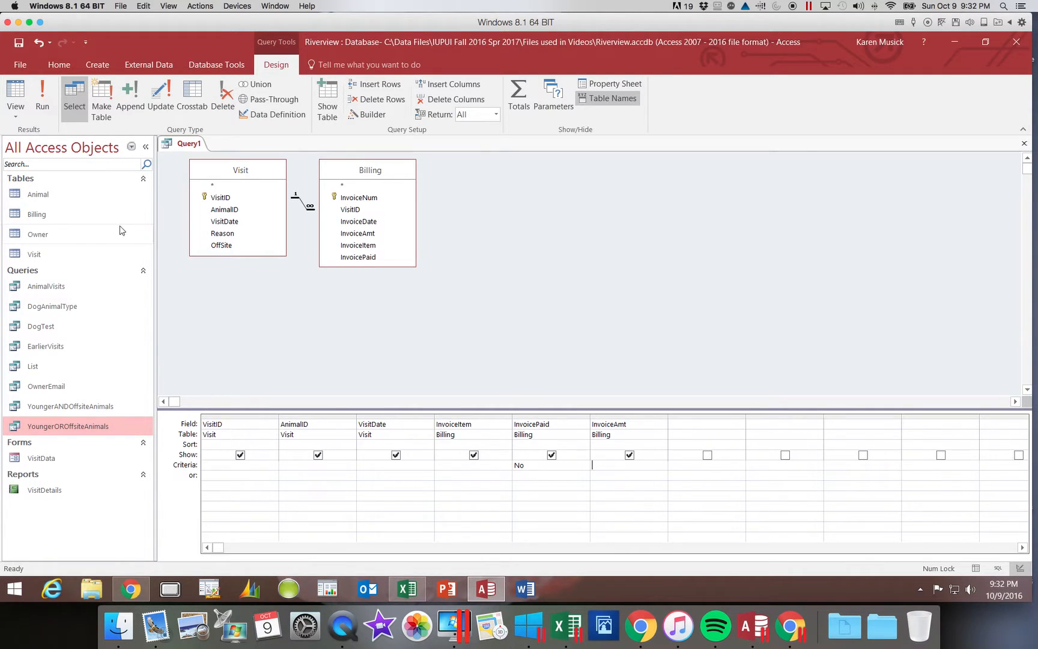
Run the query to check the records for unpaid invoices, and return to Design view.
{"action": "left_click", "coordinate": [42, 96]}
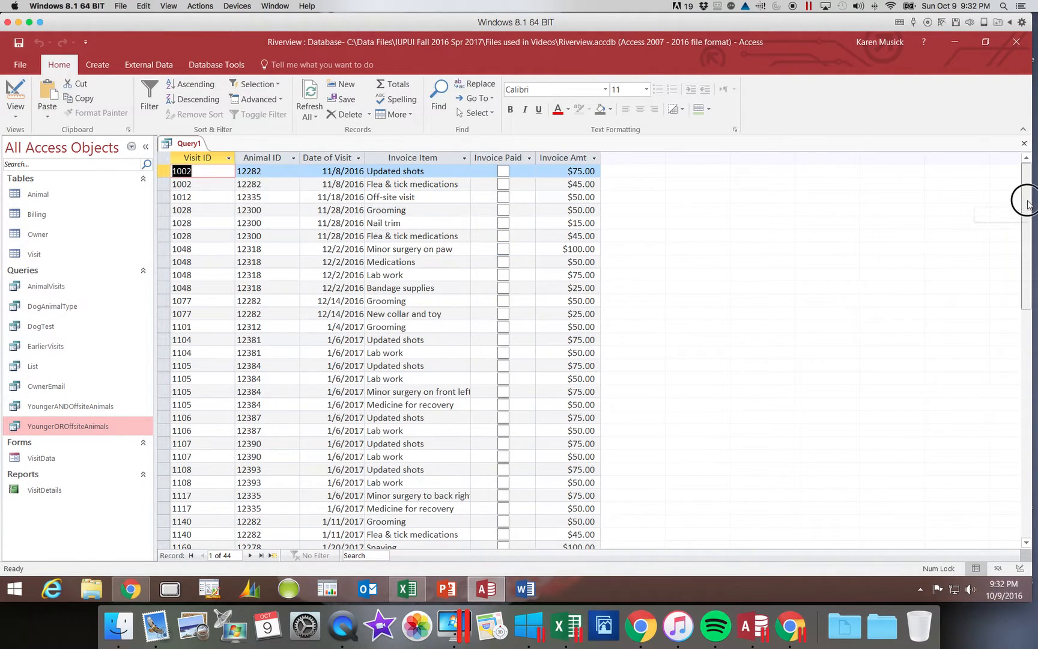
{"action": "mouse_move", "coordinate": [1024, 198]}
{"action": "left_mouse_down"}
{"action": "mouse_move", "coordinate": [1027, 343]}
{"action": "mouse_move", "coordinate": [1021, 194]}
{"action": "left_mouse_up"}
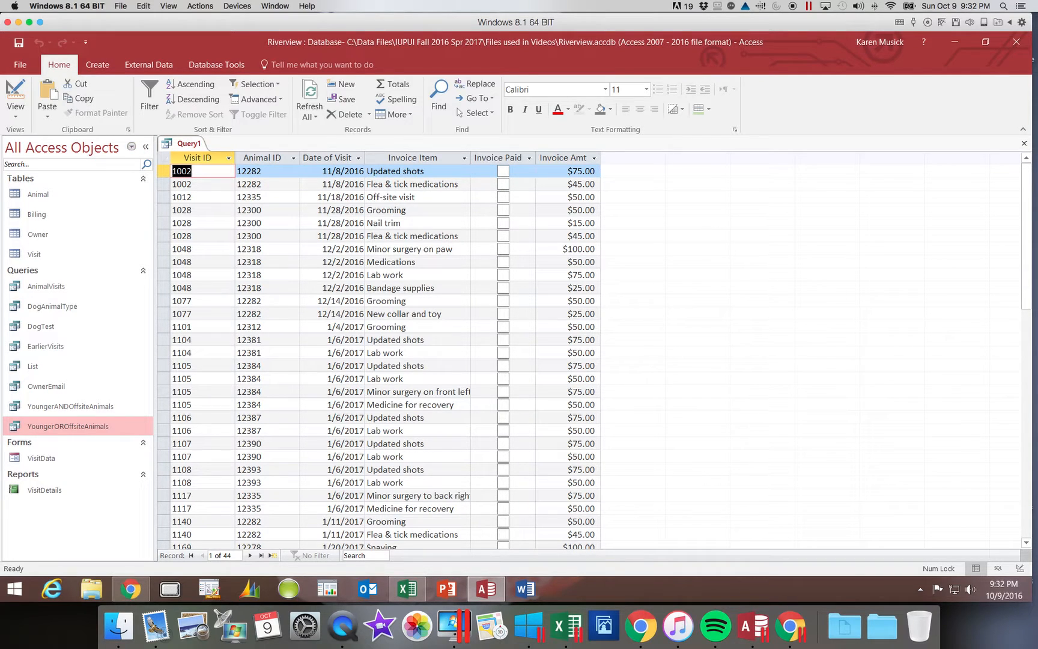
{"action": "left_click", "coordinate": [17, 96]}
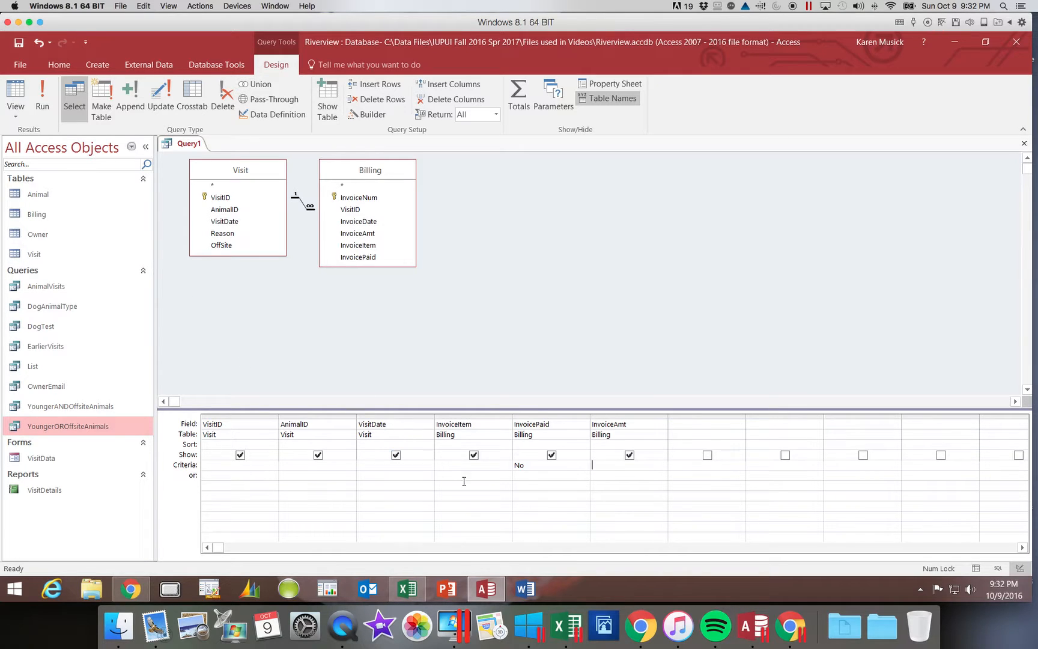
Hide the InvoicePaid field from the query results and save the query as UnpaidInvoiceLateFee.
{"action": "left_click", "coordinate": [552, 456]}
{"action": "left_click", "coordinate": [20, 43]}
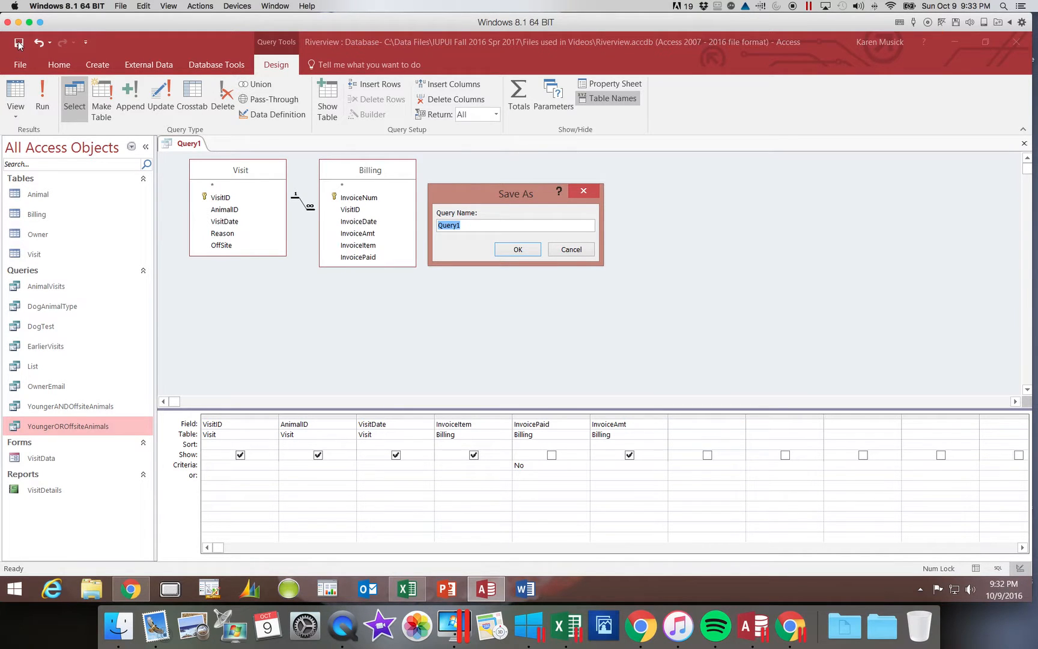
{"action": "type", "text": "UnpaidInvoice"}
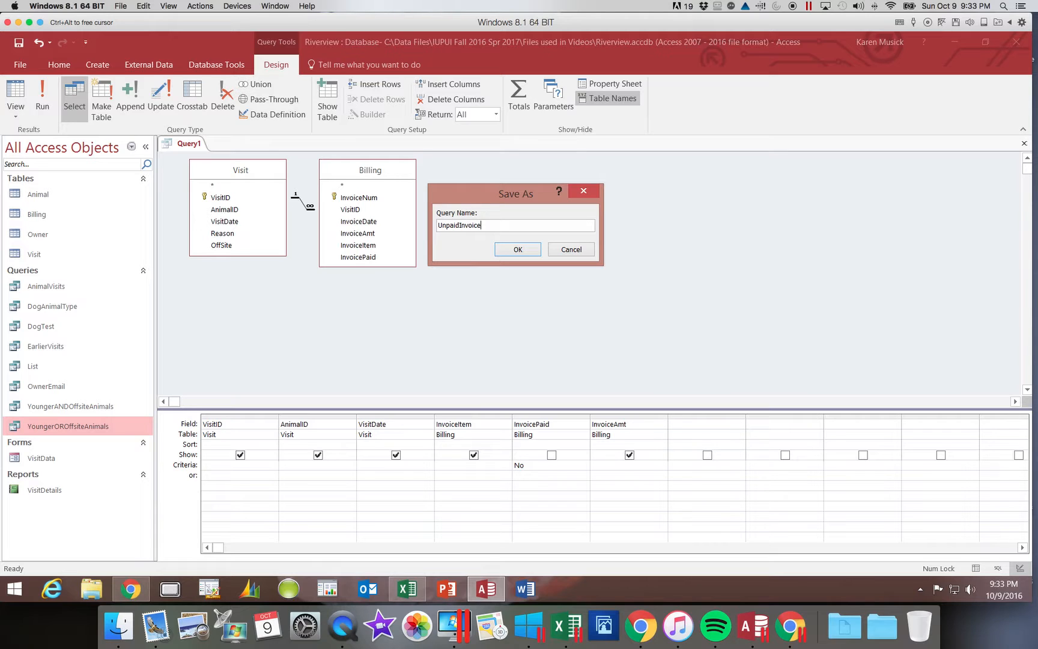
{"action": "type", "text": "LateFee"}
{"action": "key", "text": "Return"}
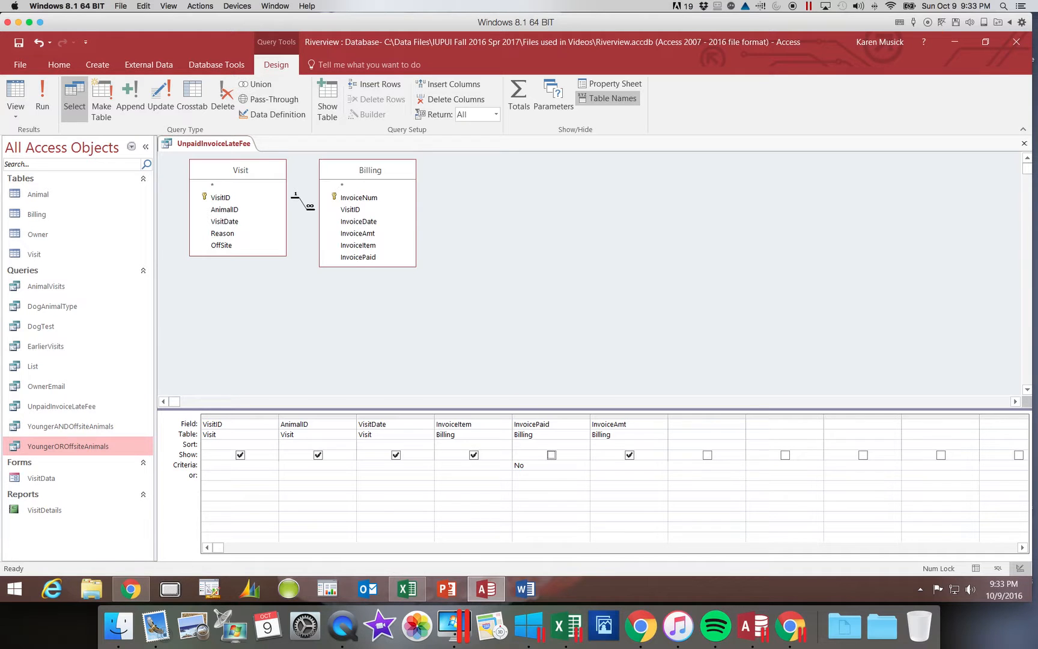
Run the saved query to review its datasheet without the InvoicePaid column, and return to Design view.
{"action": "left_click", "coordinate": [43, 109]}
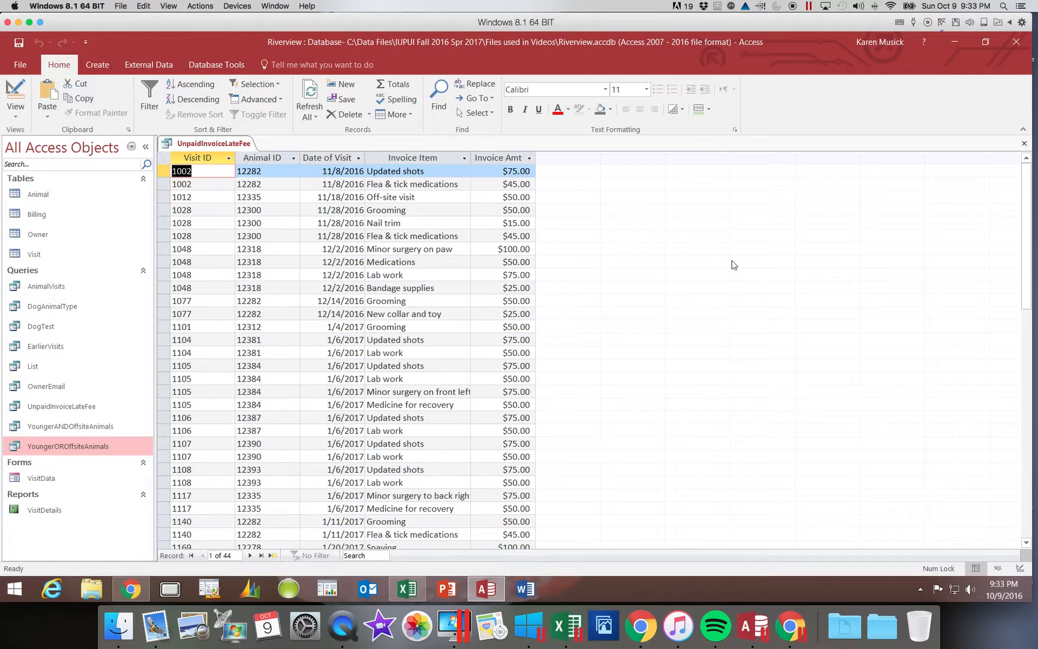
{"action": "left_click_drag", "start_coordinate": [1027, 301], "coordinate": [1028, 250]}
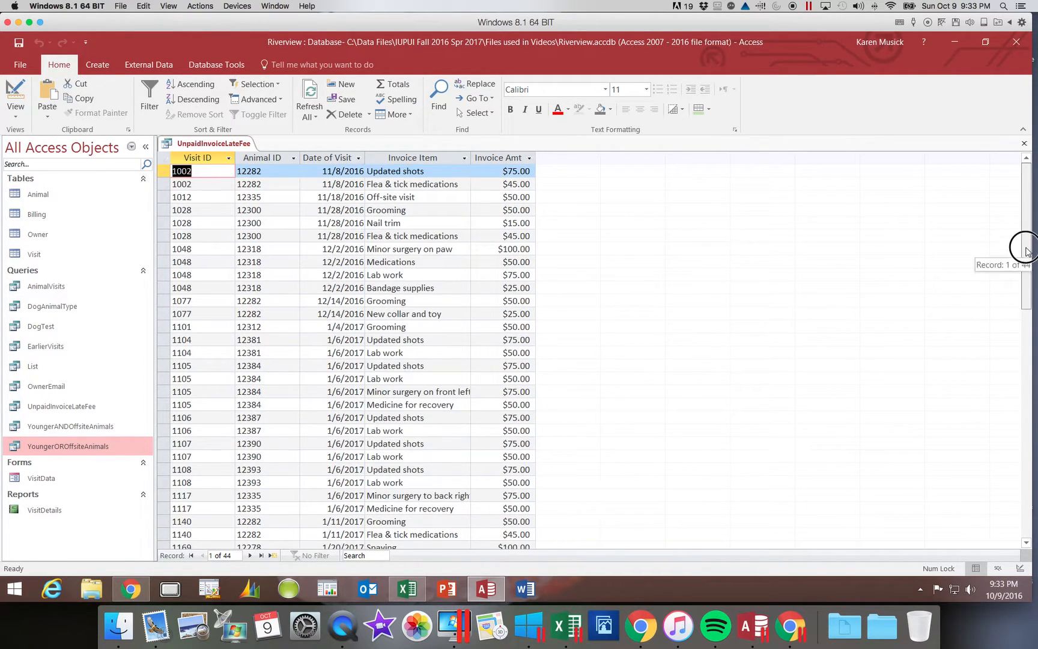
{"action": "left_click", "coordinate": [11, 89]}
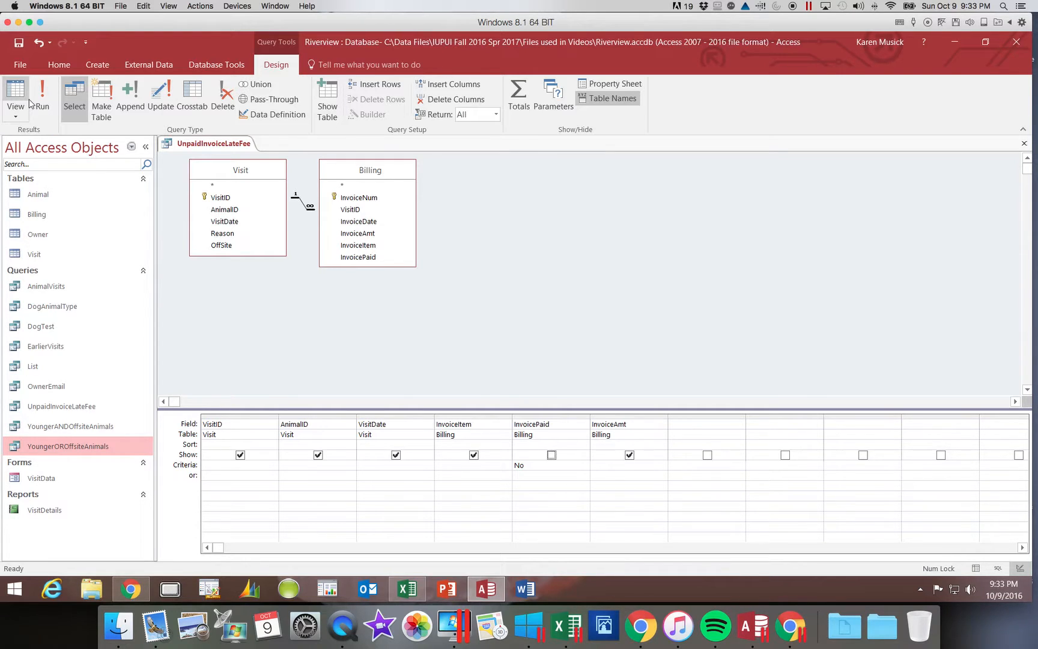
Build a calculated field [InvoiceAmt]*.02 in the first empty column with the Expression Builder, and widen that column.
{"action": "left_click", "coordinate": [675, 425]}
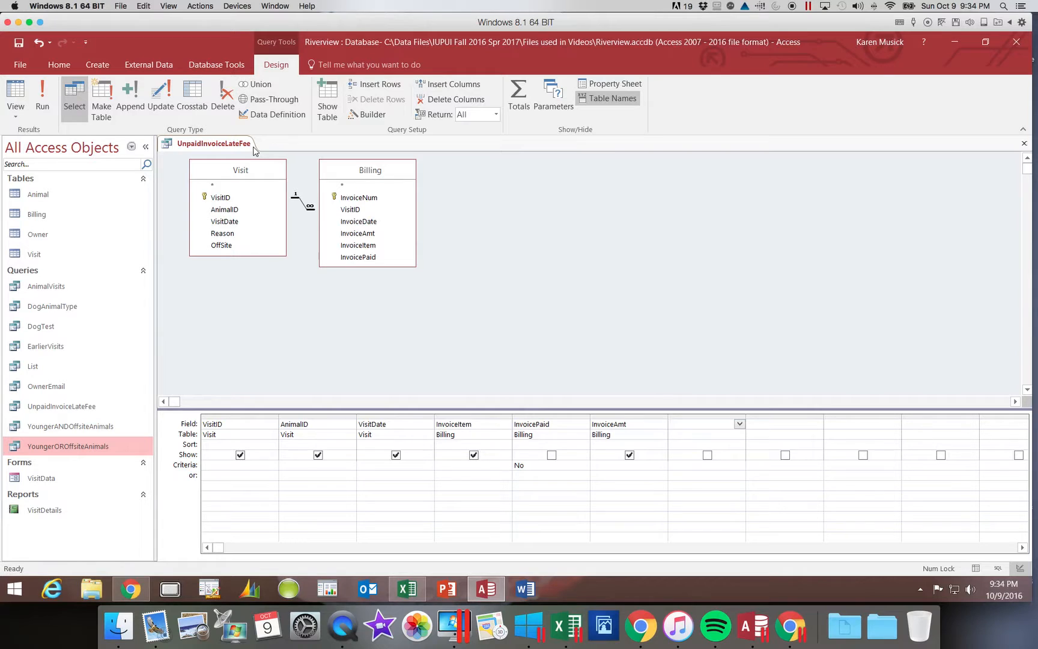
{"action": "left_click", "coordinate": [365, 115]}
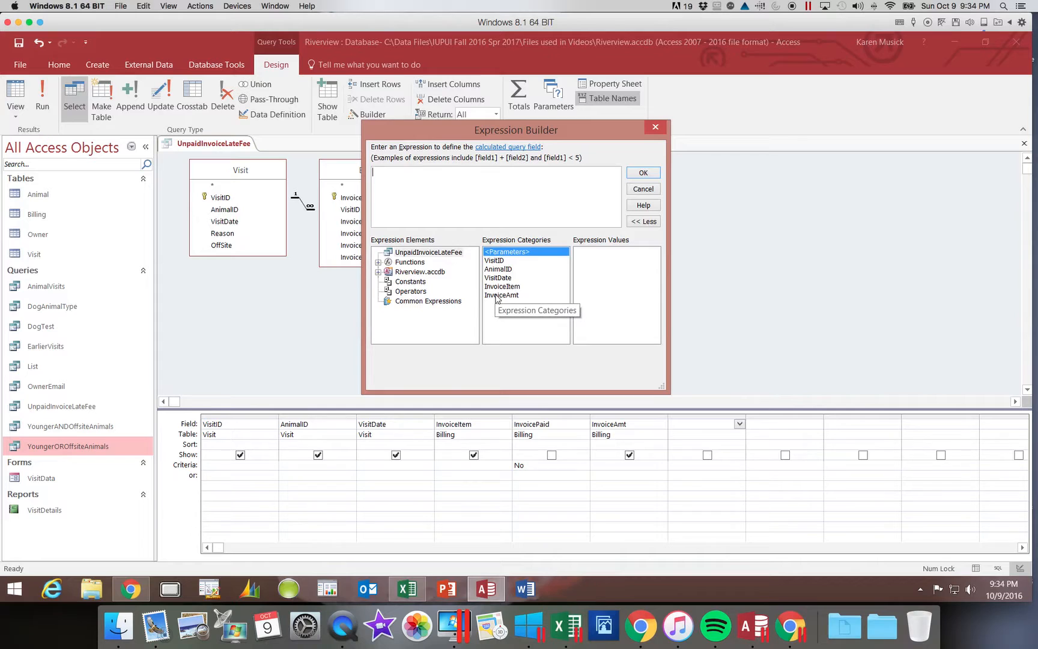
{"action": "double_click", "coordinate": [497, 296]}
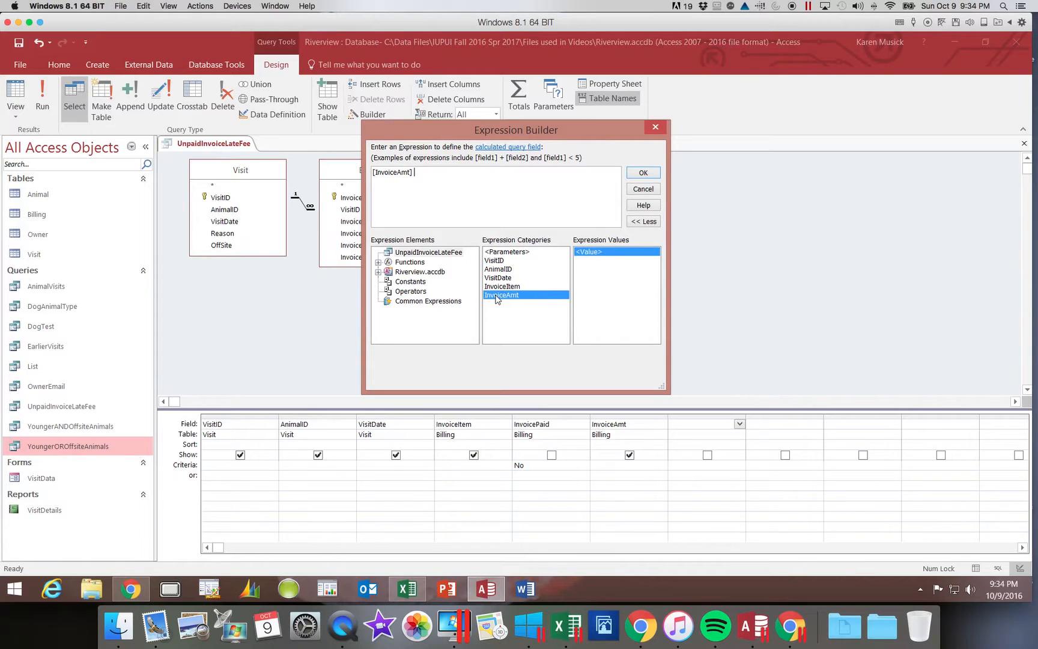
{"action": "type", "text": "*.02"}
{"action": "left_click", "coordinate": [643, 173]}
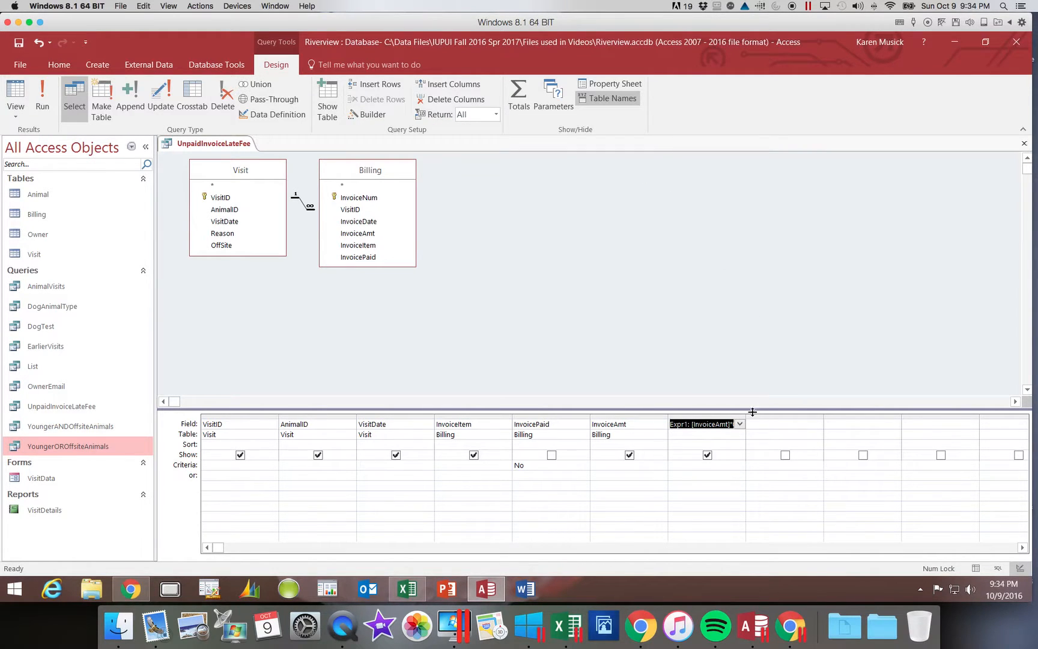
{"action": "left_click_drag", "start_coordinate": [746, 415], "coordinate": [773, 416]}
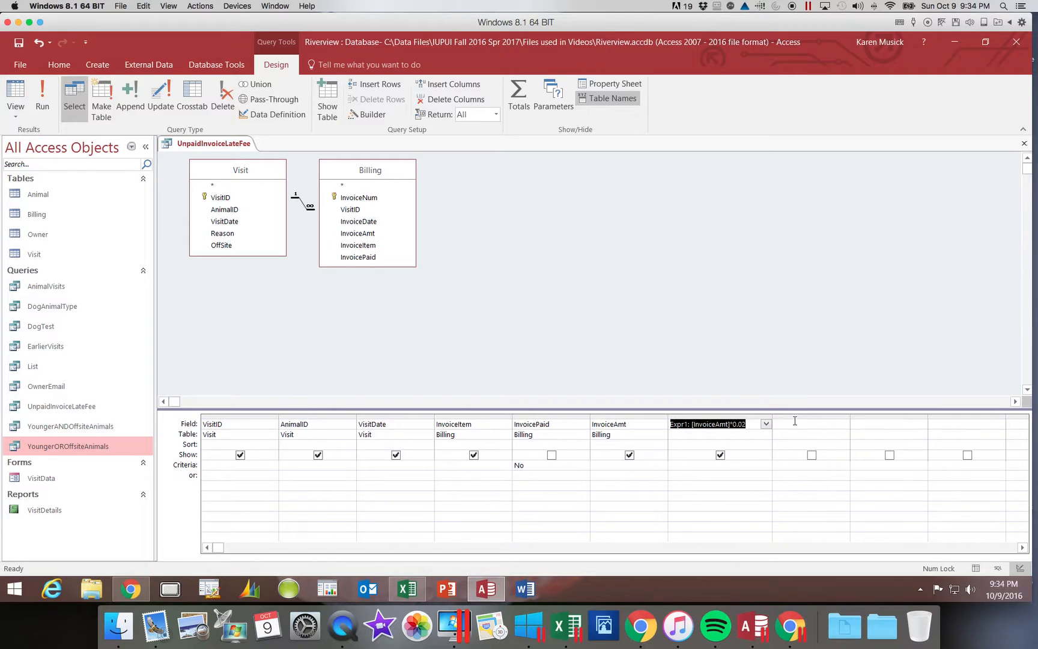
Rename the calculated field from Expr1 to LateFee in the query design grid.
{"action": "left_click", "coordinate": [683, 435]}
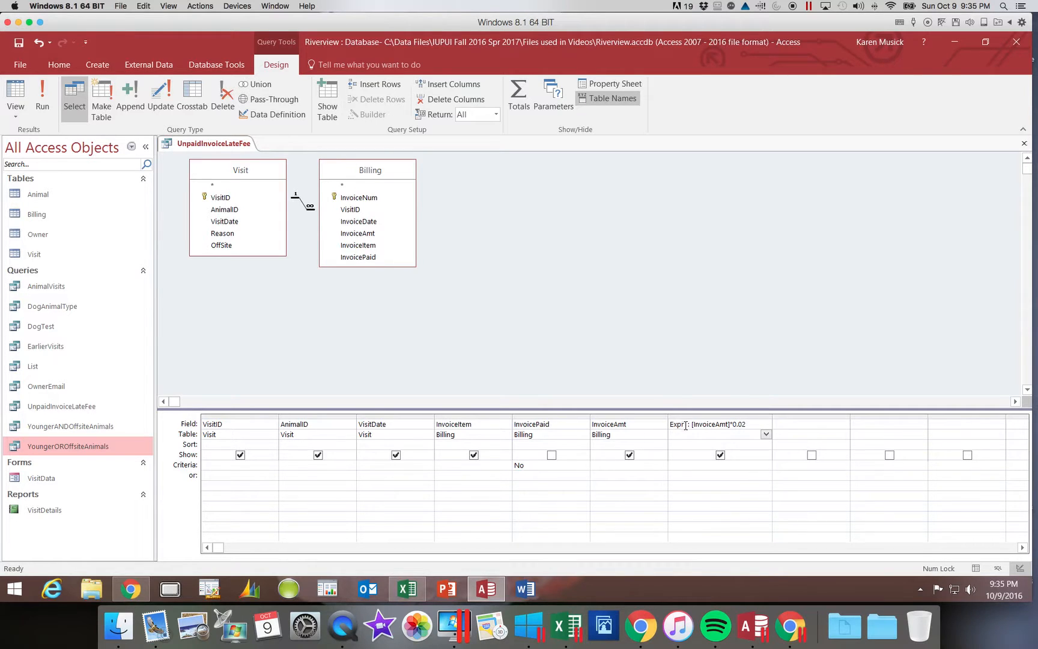
{"action": "left_click_drag", "start_coordinate": [689, 425], "coordinate": [671, 425]}
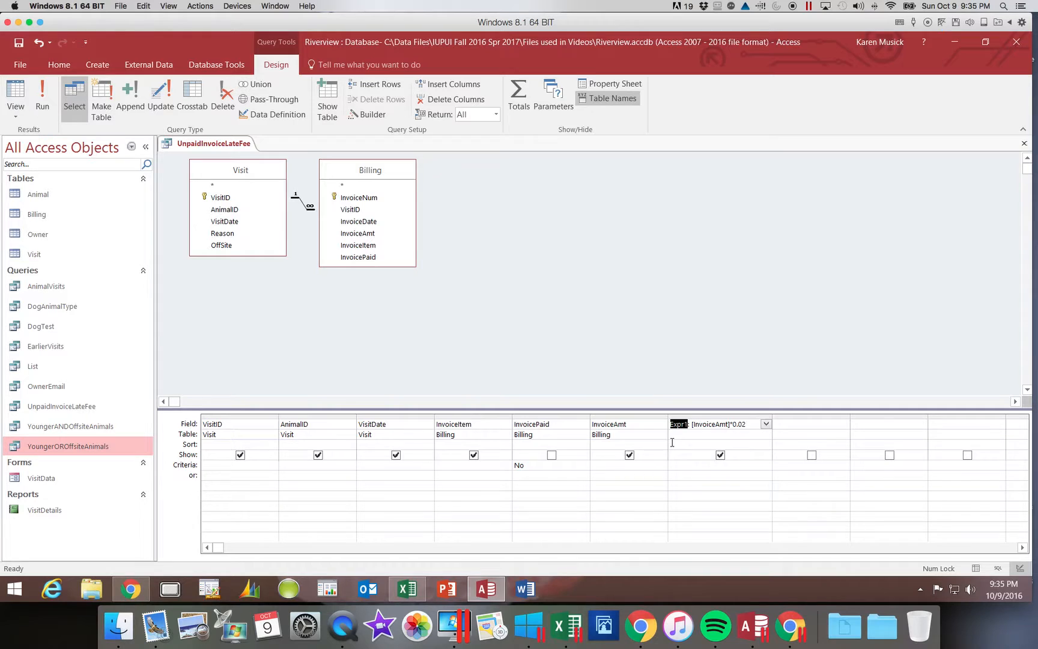
{"action": "type", "text": "LateFee"}
Run the query to review the LateFee column, return to Design view, and save the query.
{"action": "left_click", "coordinate": [43, 95]}
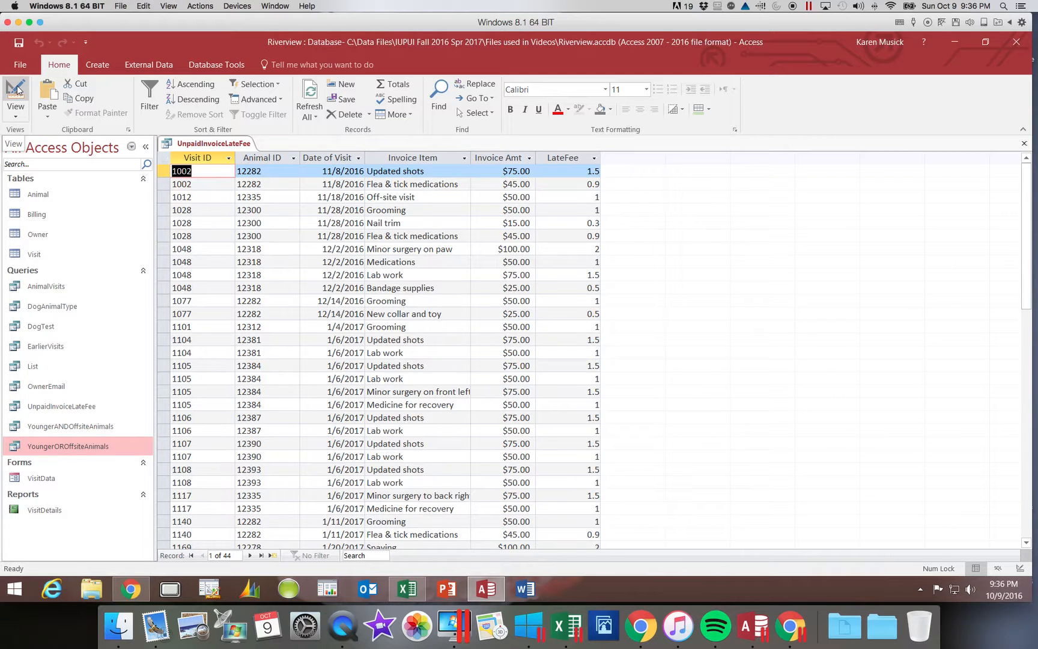
{"action": "left_click", "coordinate": [17, 89]}
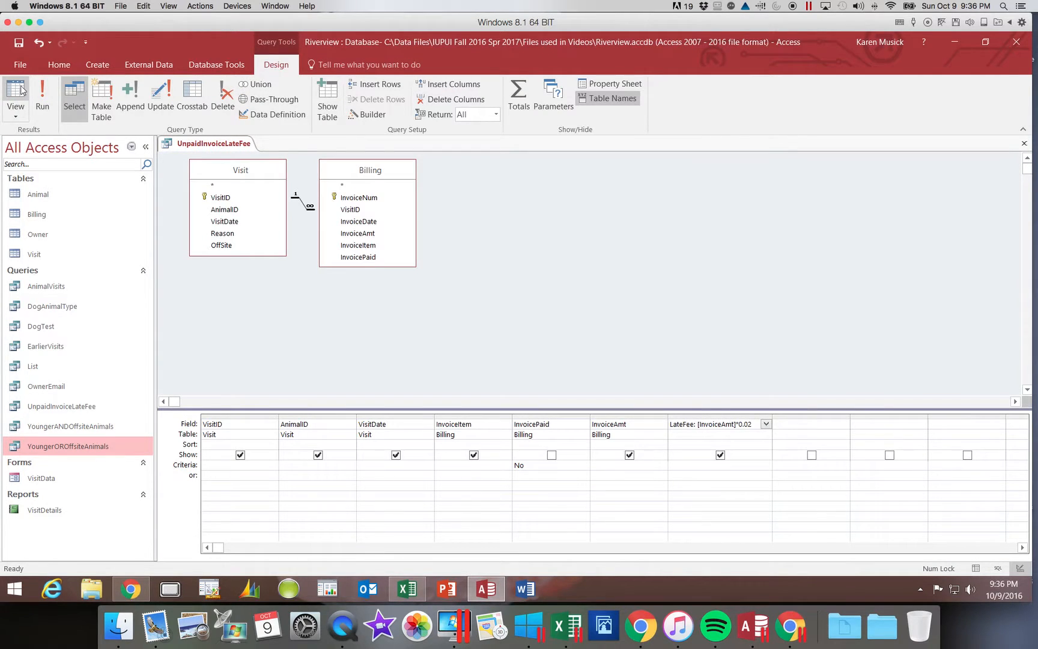
{"action": "left_click", "coordinate": [23, 45]}
Format the LateFee field as Currency with 2 decimal places in its field properties.
{"action": "left_click", "coordinate": [624, 85]}
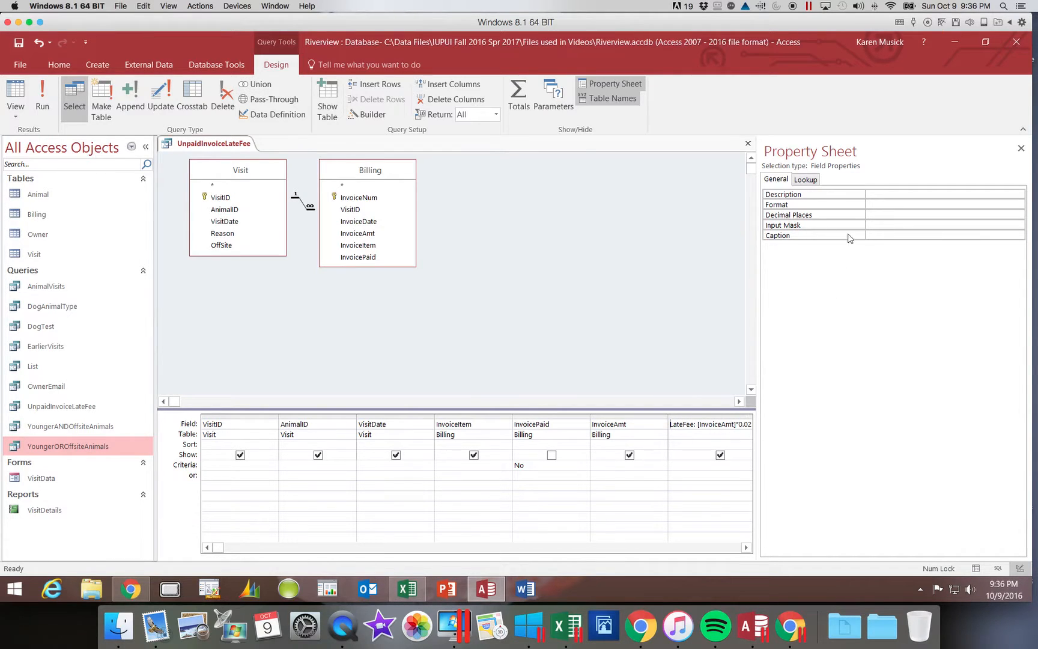
{"action": "left_click", "coordinate": [888, 206]}
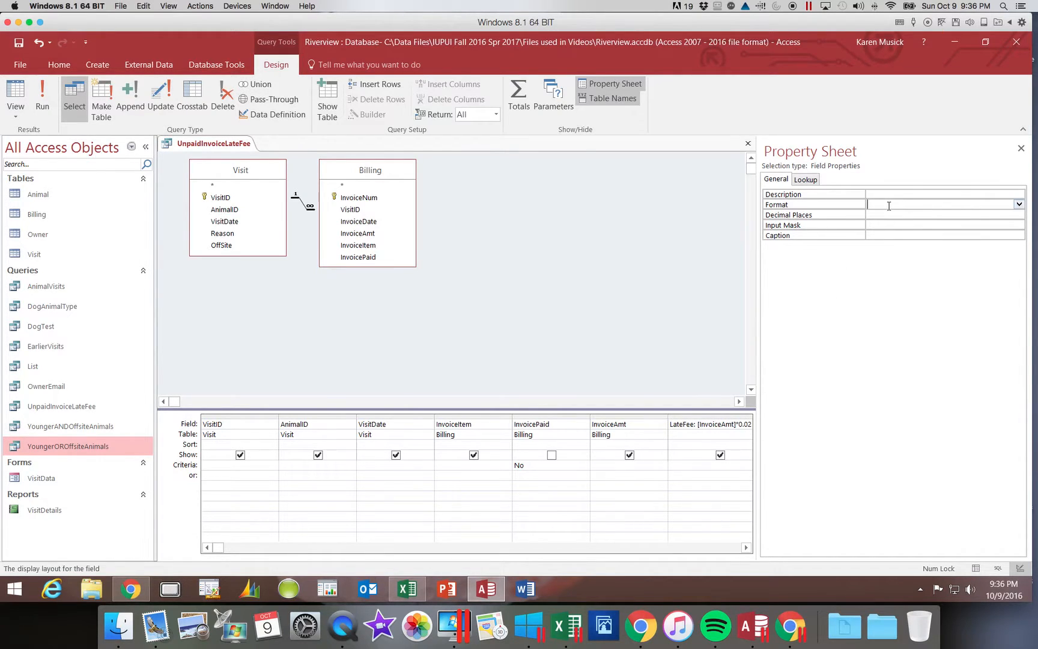
{"action": "left_click", "coordinate": [1020, 206]}
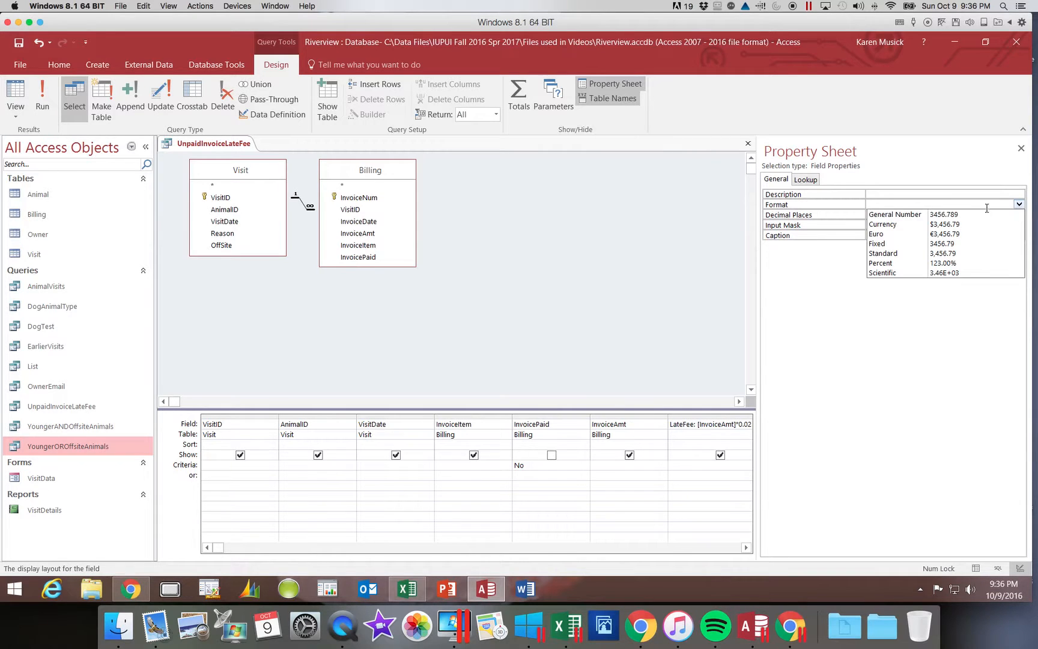
{"action": "left_click", "coordinate": [899, 224]}
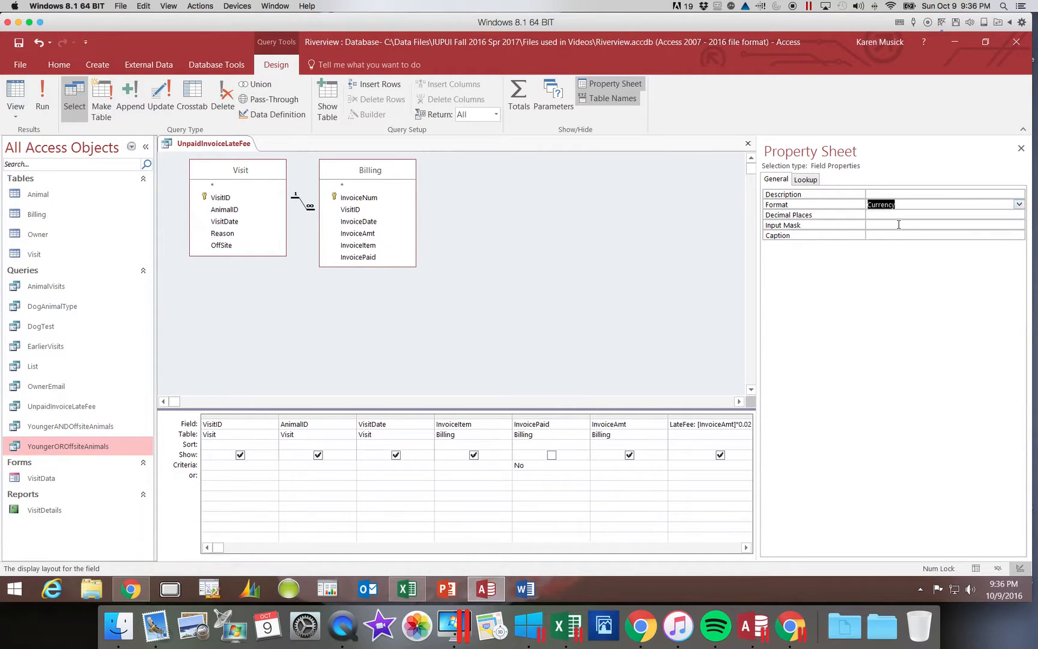
{"action": "left_click", "coordinate": [896, 215]}
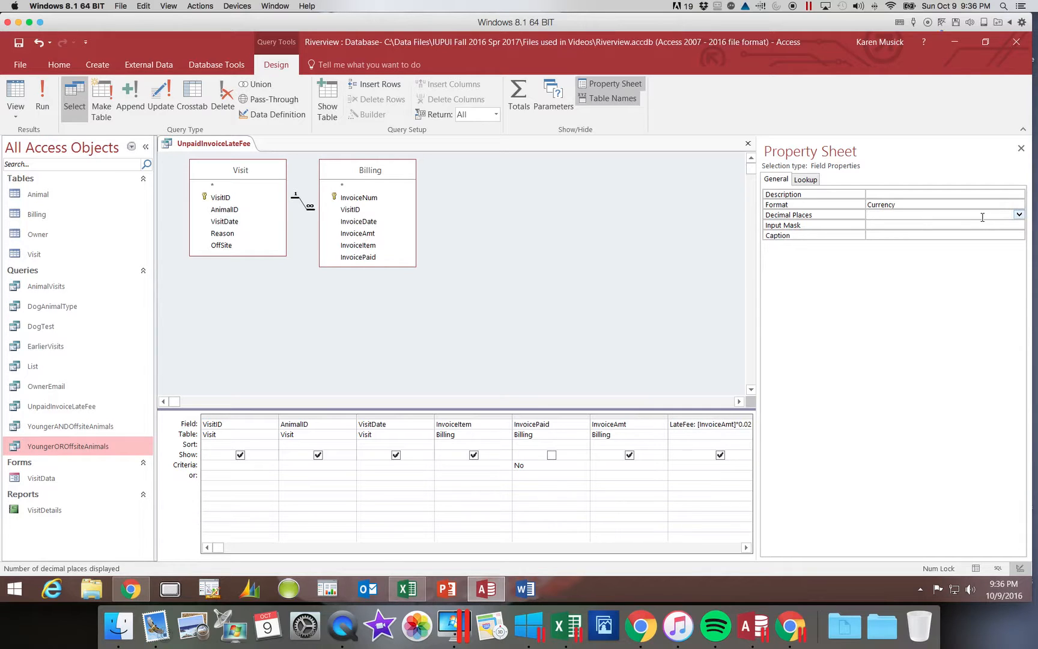
{"action": "left_click", "coordinate": [1019, 215]}
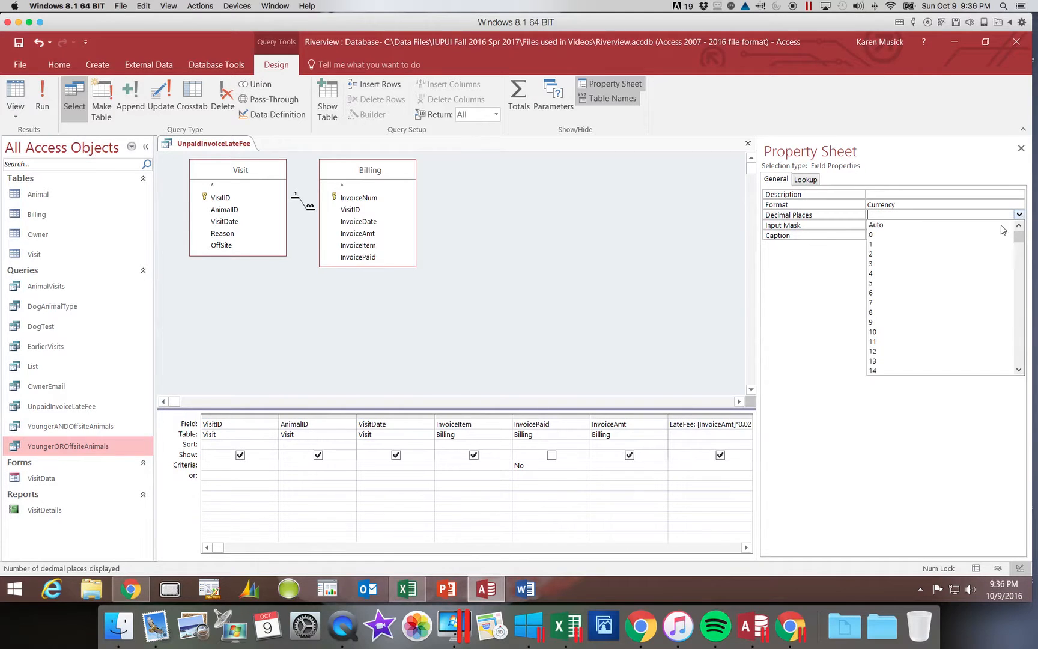
{"action": "left_click", "coordinate": [941, 254]}
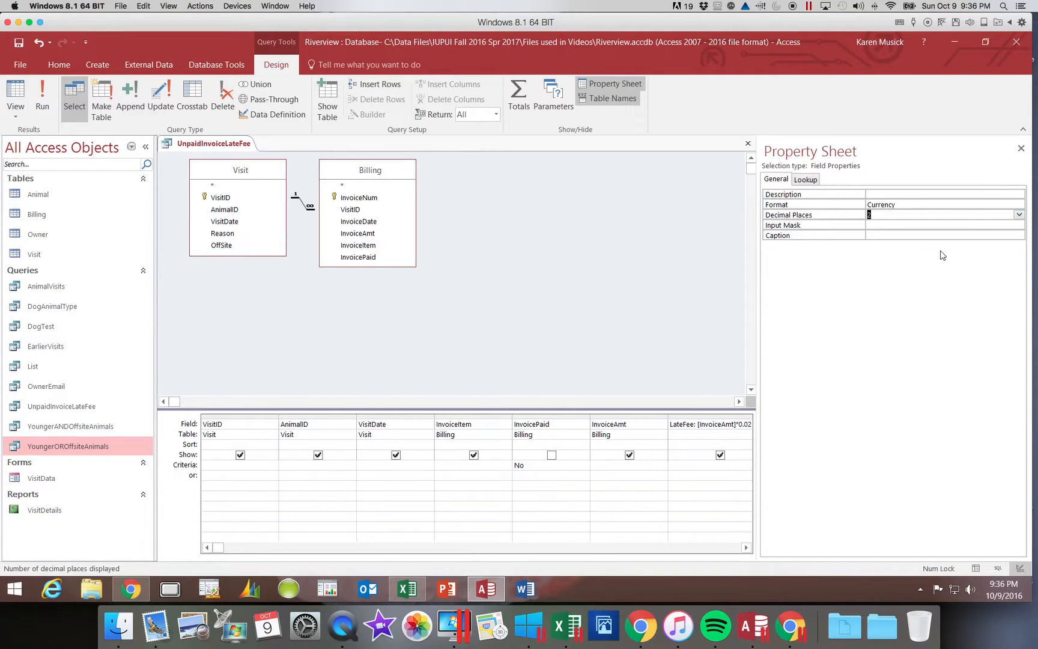
Give the LateFee field the caption Late Fee, and run the query to check the column before returning to Design view.
{"action": "left_click", "coordinate": [898, 236]}
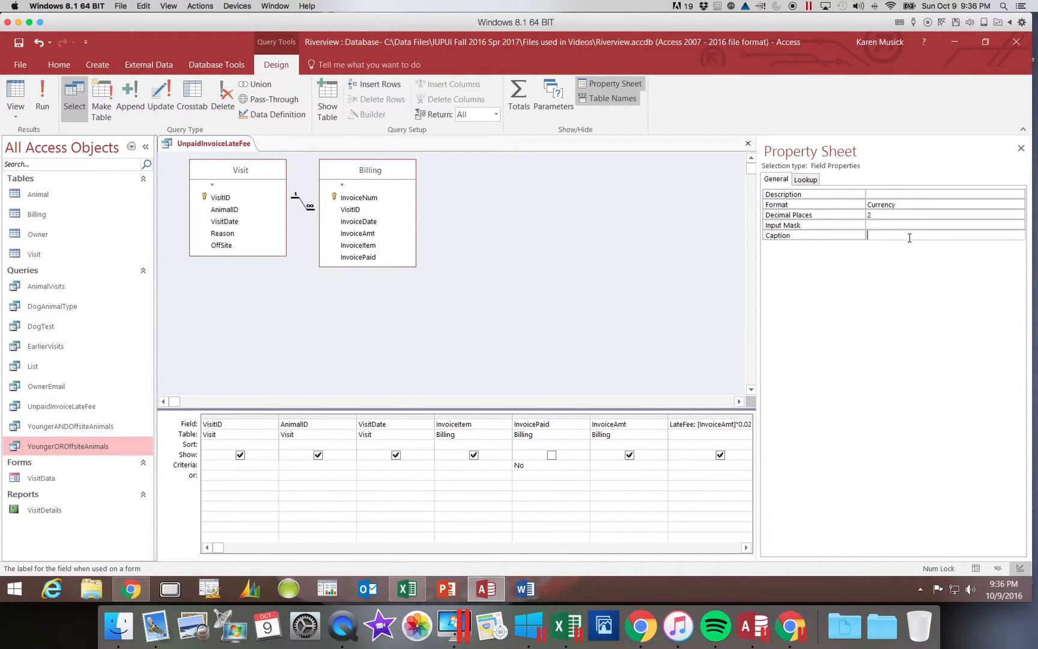
{"action": "type", "text": "Late"}
{"action": "type", "text": "Fee"}
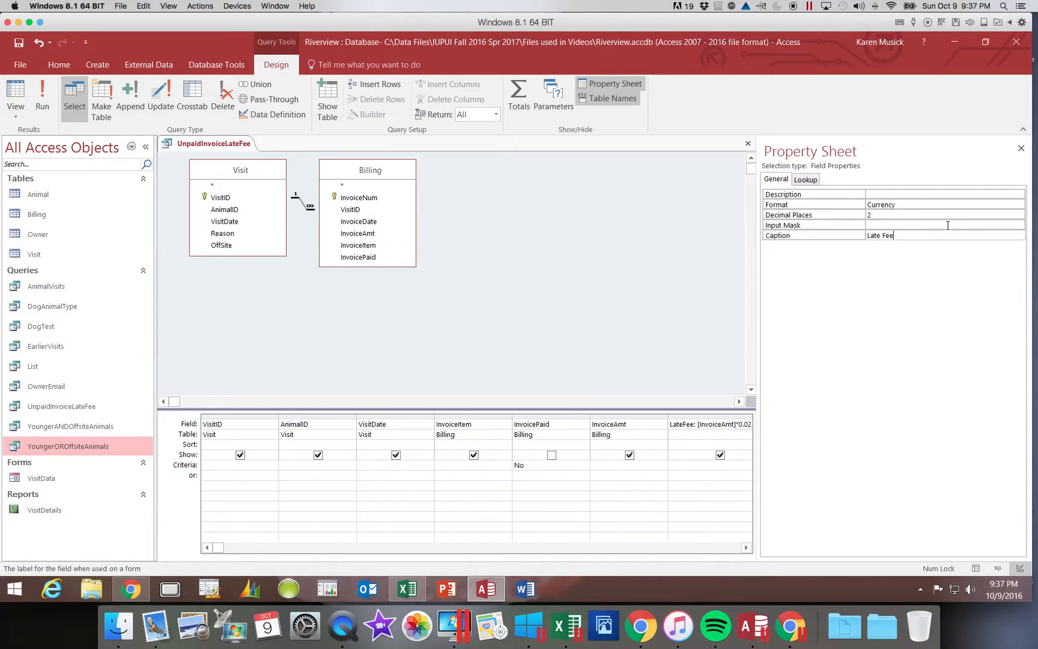
{"action": "left_click", "coordinate": [1020, 150]}
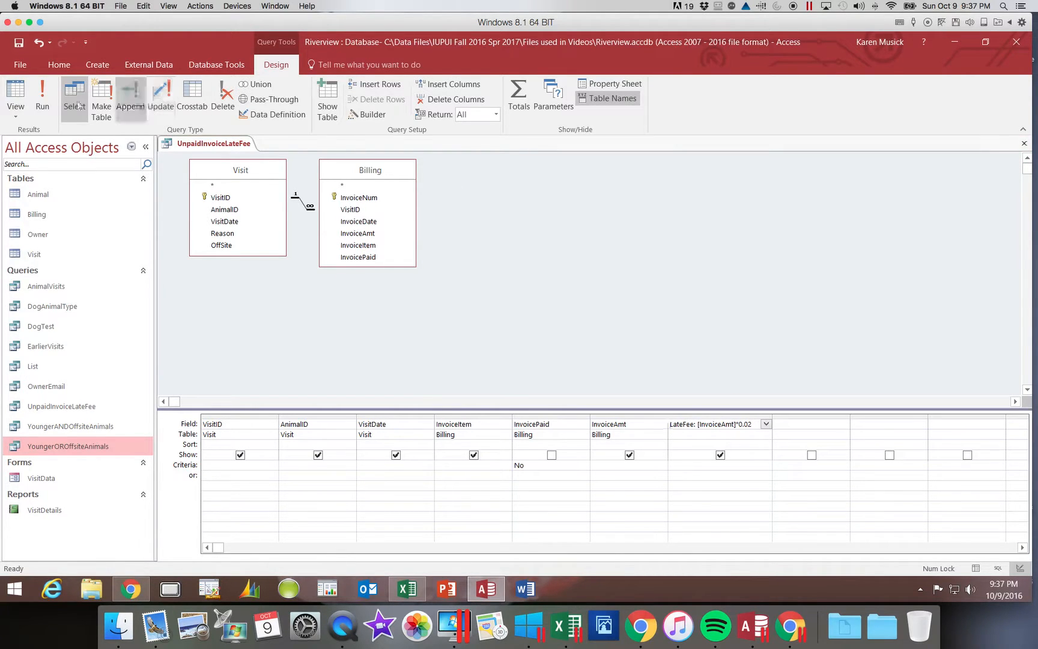
{"action": "left_click", "coordinate": [38, 103]}
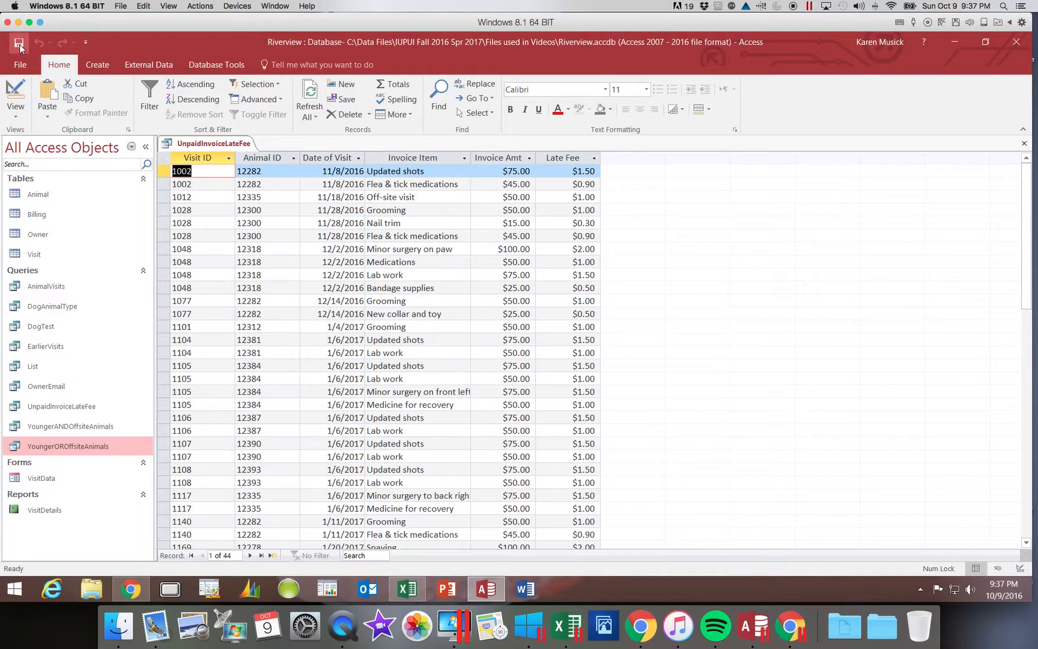
{"action": "left_click", "coordinate": [17, 90]}
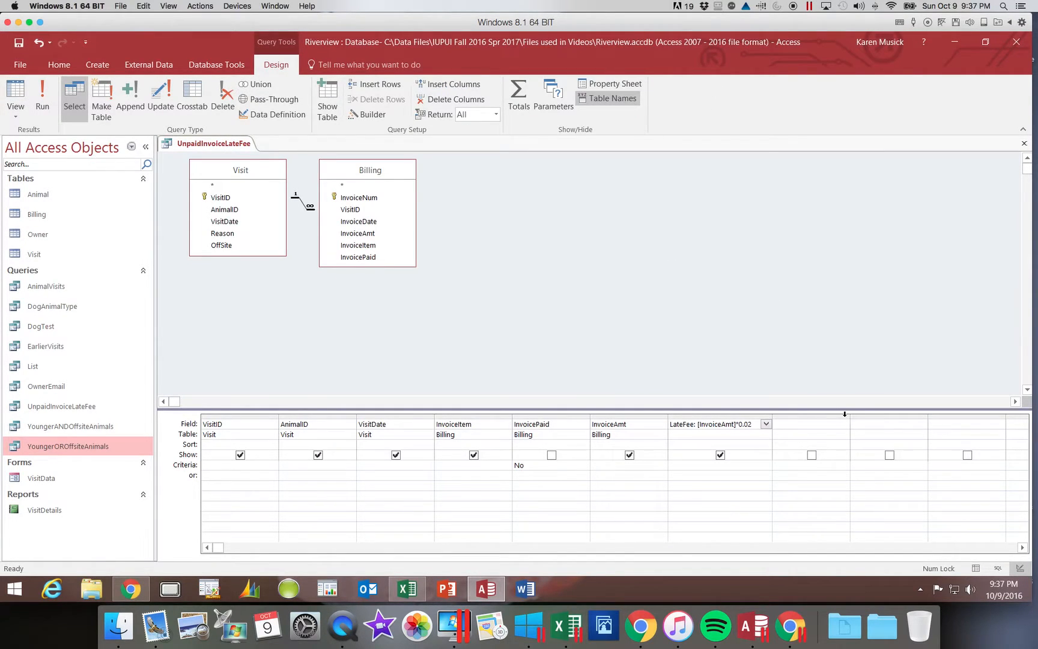
Enter the calculated field LateFee2: InvoiceAmt*.02 in the next empty column, widened to fit, and check it in a query run.
{"action": "left_click_drag", "start_coordinate": [850, 416], "coordinate": [904, 416]}
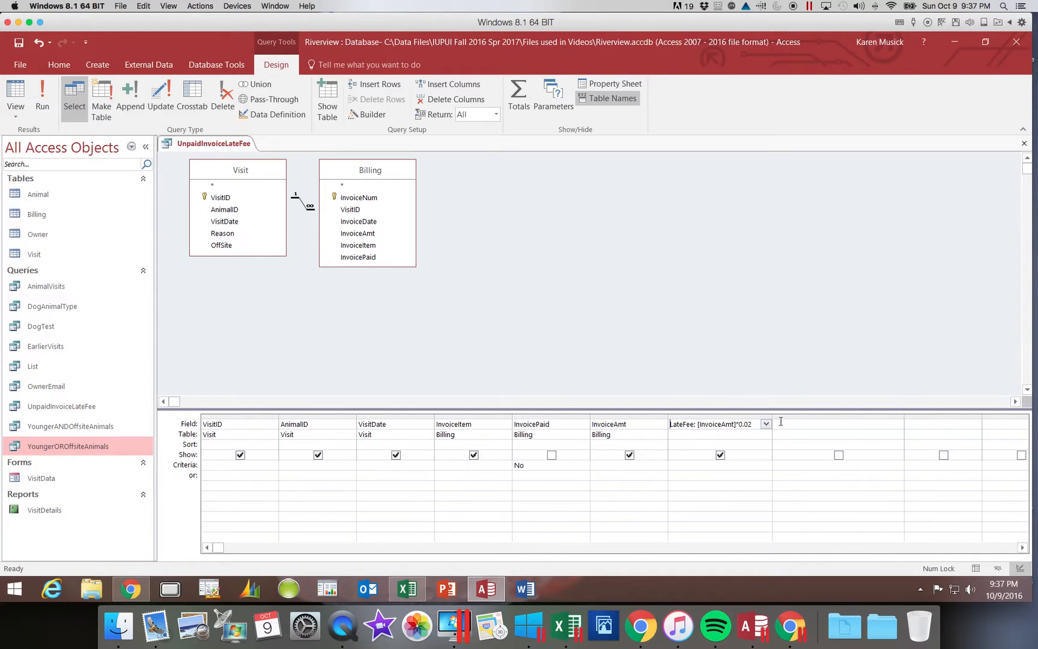
{"action": "left_click", "coordinate": [782, 425]}
{"action": "type", "text": "LateFee2"}
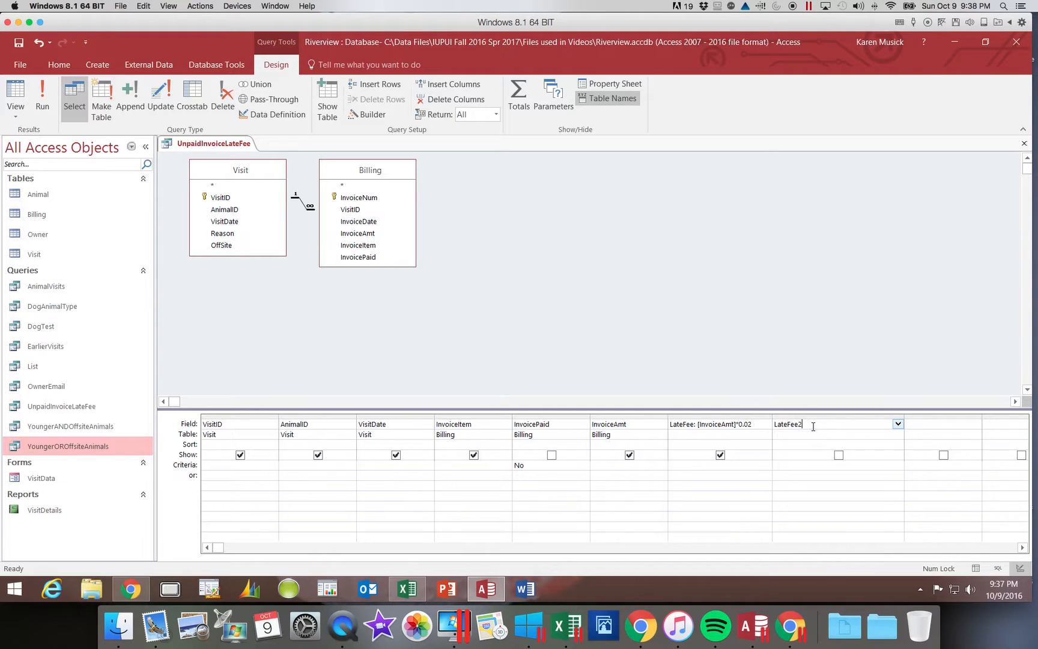
{"action": "type", "text": ":"}
{"action": "type", "text": "voiceAmt"}
{"action": "type", "text": "*.02"}
{"action": "key", "text": "Tab"}
{"action": "left_click", "coordinate": [47, 93]}
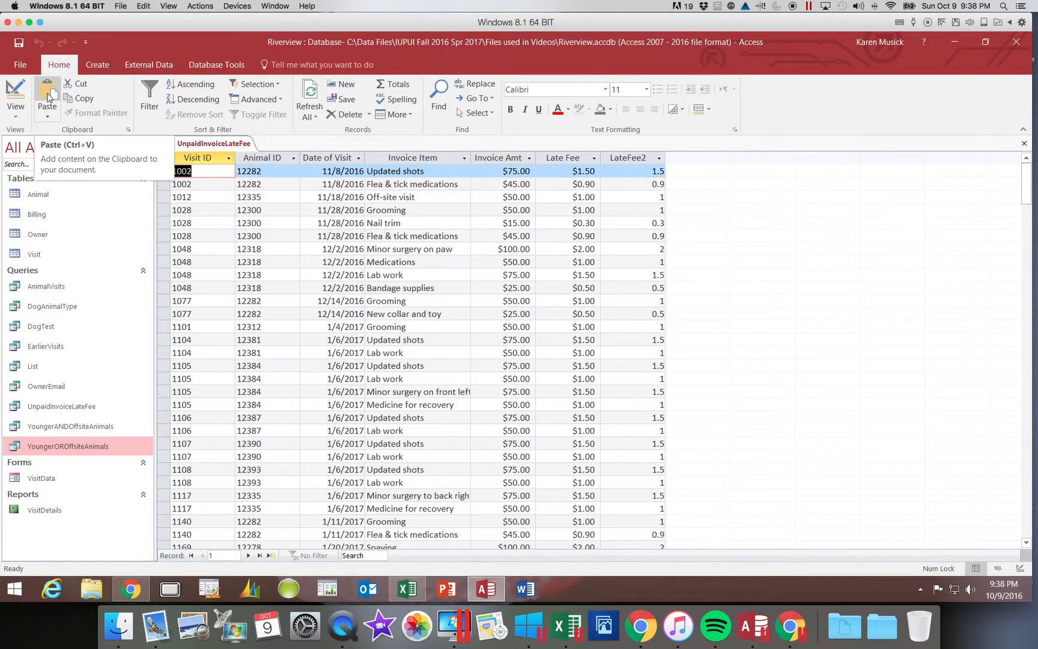
{"action": "left_click", "coordinate": [17, 91]}
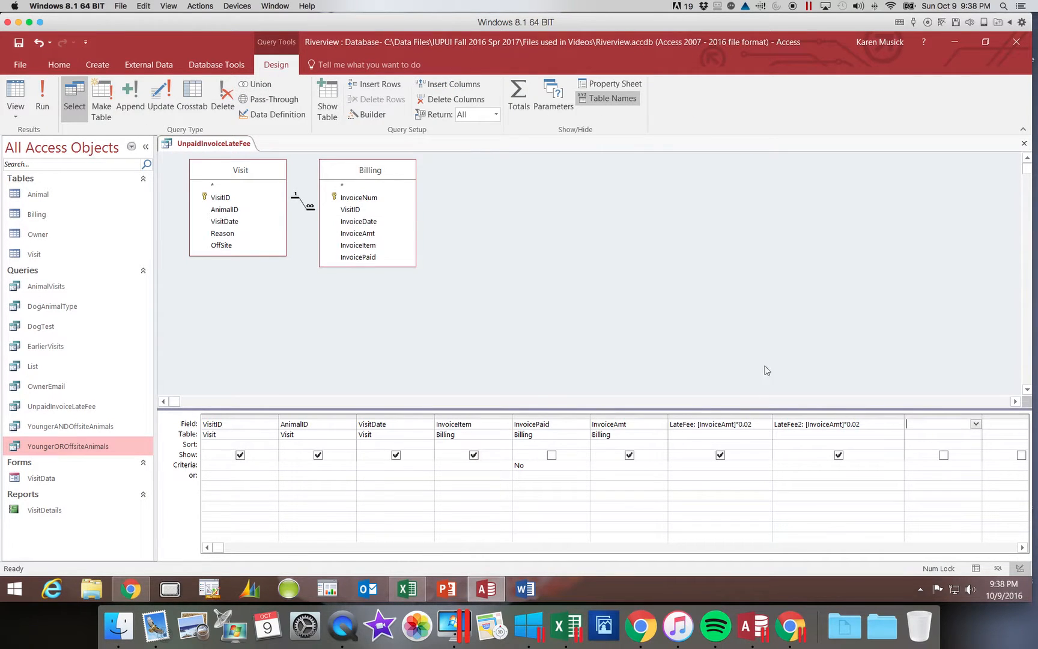
Format the LateFee2 field as Currency with 2 decimal places in its field properties.
{"action": "left_click", "coordinate": [775, 425]}
{"action": "left_click", "coordinate": [634, 84]}
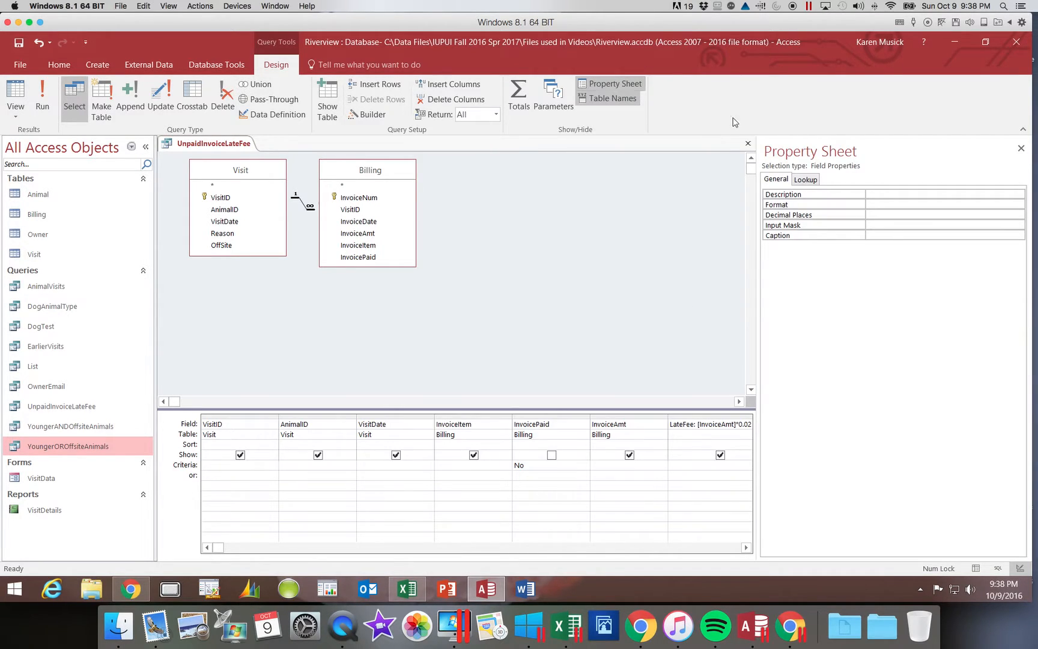
{"action": "left_click", "coordinate": [886, 205]}
{"action": "left_click", "coordinate": [1020, 206]}
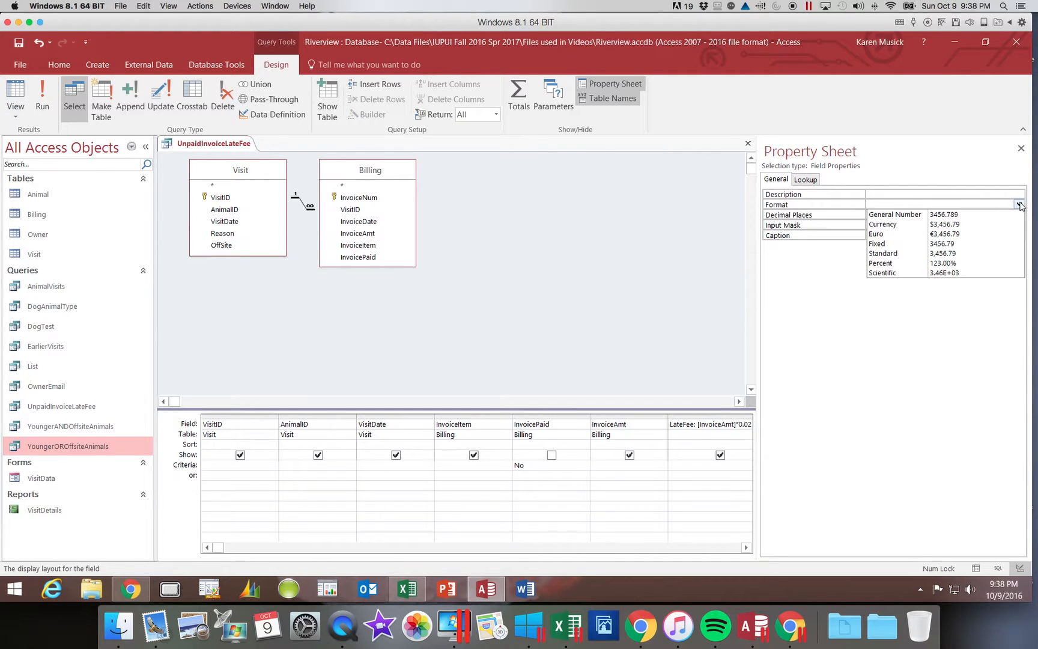
{"action": "left_click", "coordinate": [969, 225]}
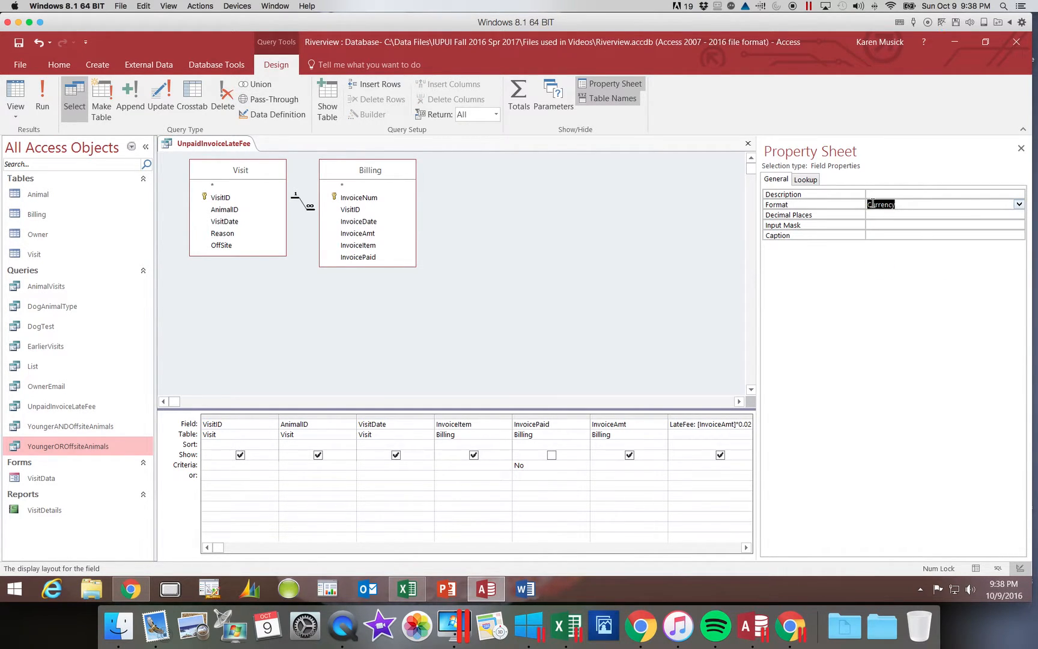
{"action": "left_click", "coordinate": [919, 215]}
{"action": "left_click", "coordinate": [1020, 215]}
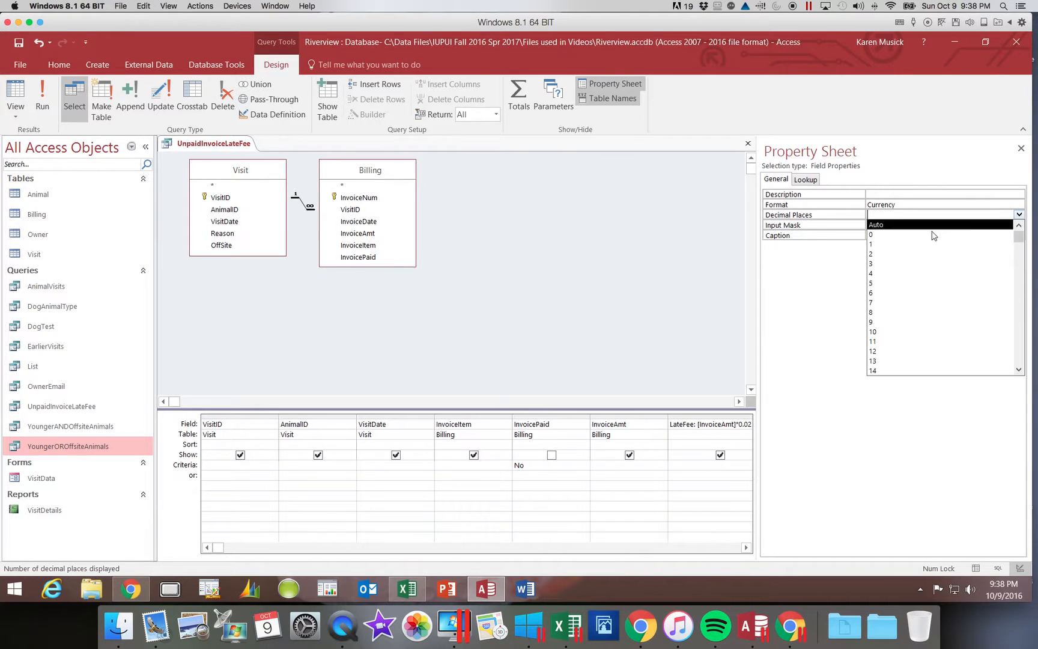
{"action": "left_click", "coordinate": [917, 254]}
Give the LateFee2 field the caption Late Fee 2, and run the query to check the column before returning to Design view.
{"action": "left_click", "coordinate": [884, 235]}
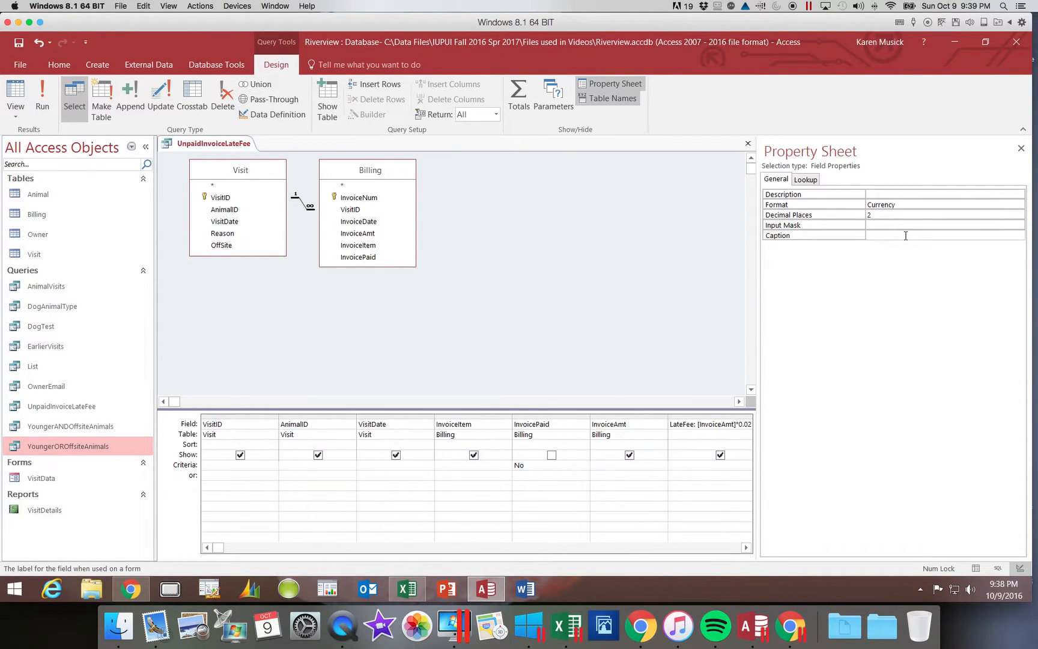
{"action": "type", "text": "Late Fee 2"}
{"action": "left_click", "coordinate": [1020, 148]}
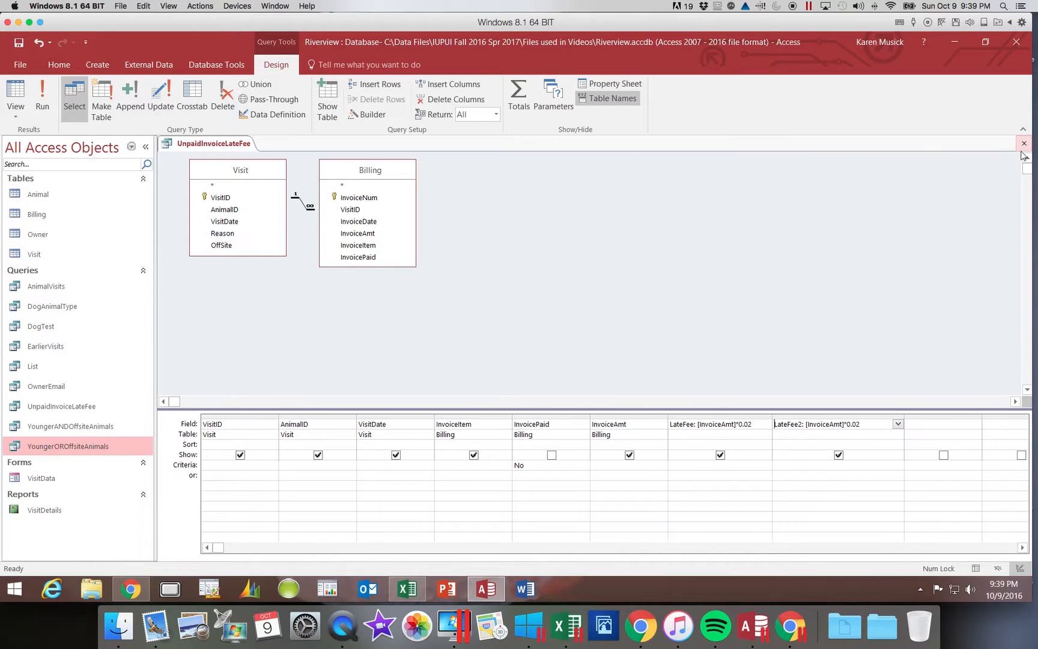
{"action": "left_click", "coordinate": [40, 99]}
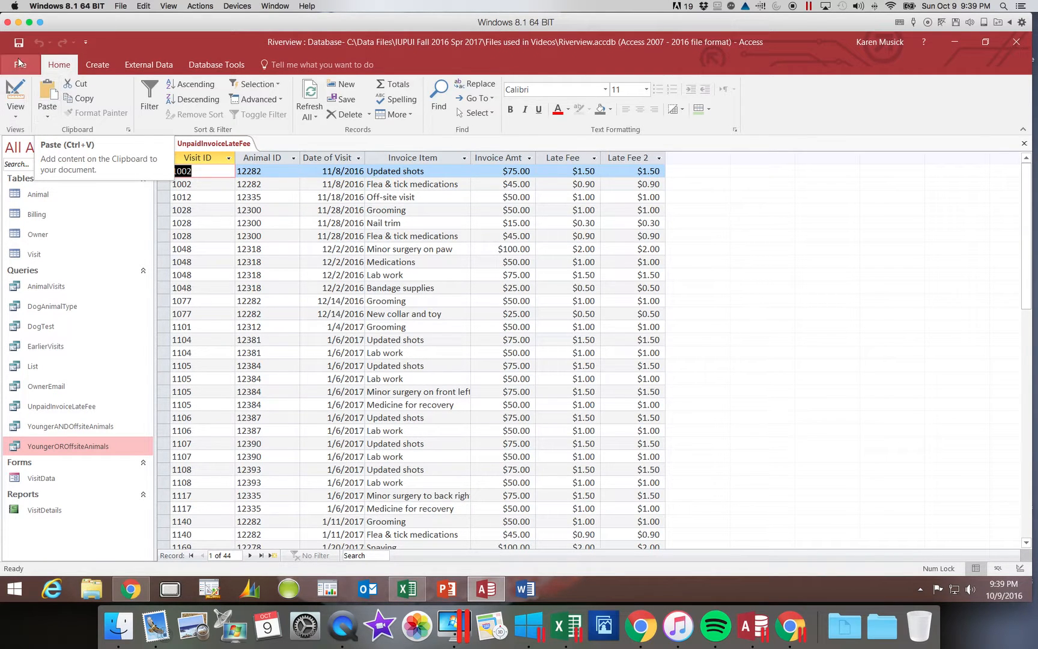
{"action": "left_click", "coordinate": [29, 87]}
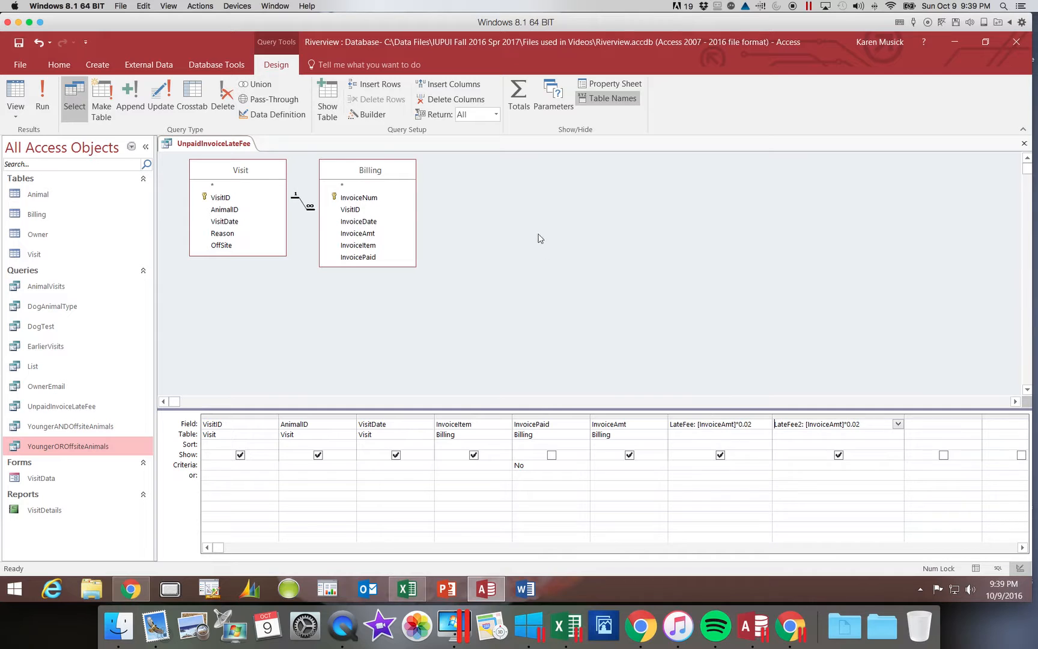
Save the query, checking which fields the Expression Builder offers for LateFee2 before and after saving.
{"action": "left_click", "coordinate": [362, 122]}
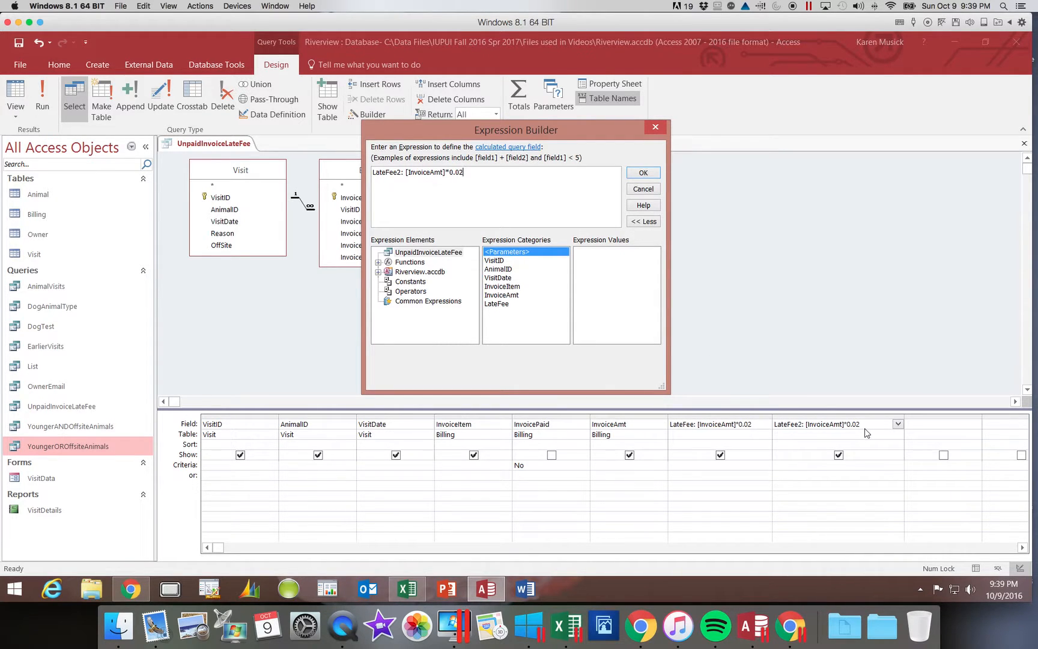
{"action": "left_click", "coordinate": [645, 188]}
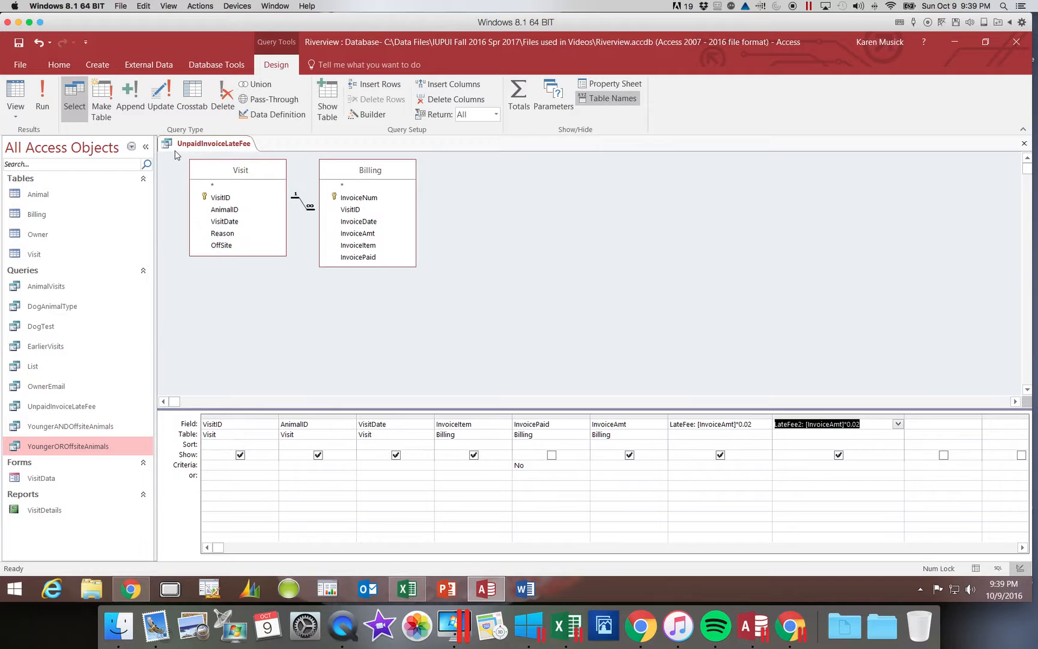
{"action": "left_click", "coordinate": [17, 43]}
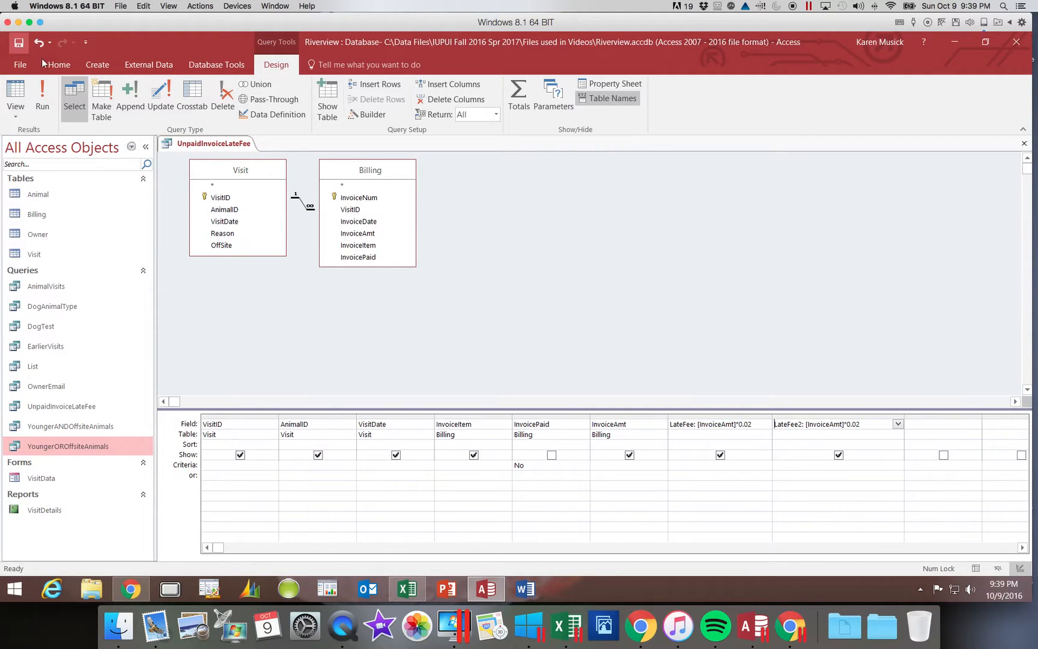
{"action": "left_click", "coordinate": [374, 115]}
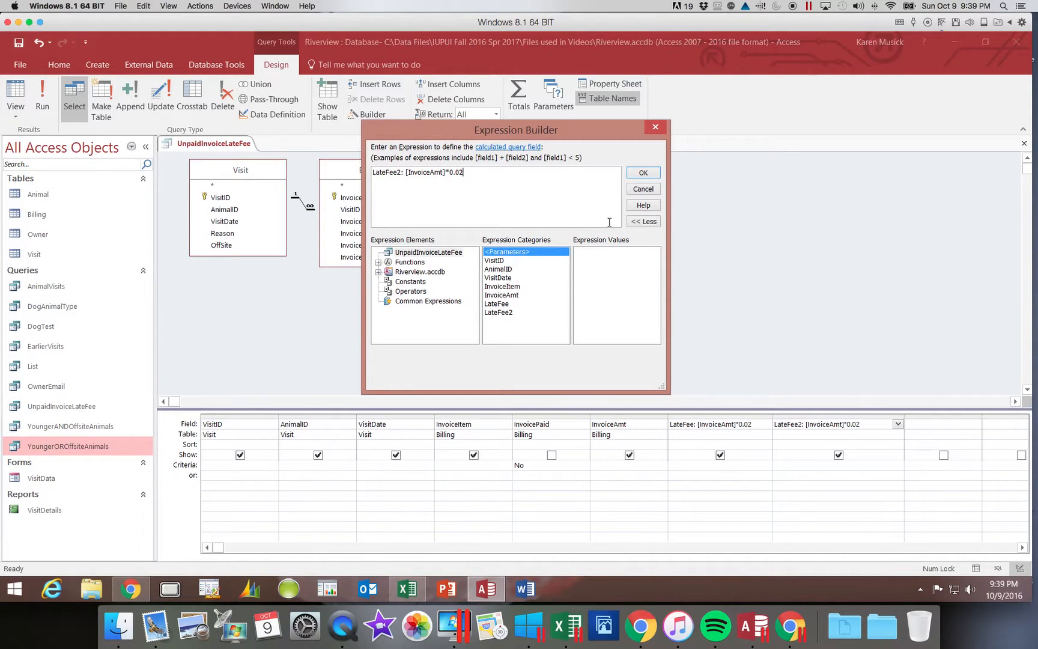
{"action": "left_click", "coordinate": [649, 178]}
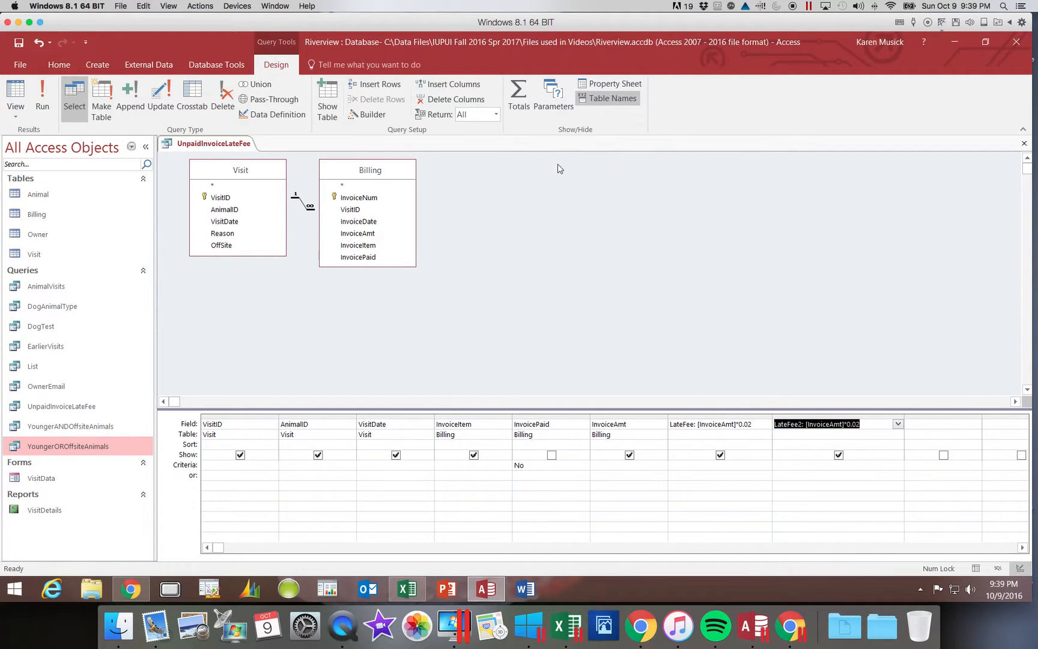
Close the UnpaidInvoiceLateFee query and save its design changes.
{"action": "left_click", "coordinate": [1024, 143]}
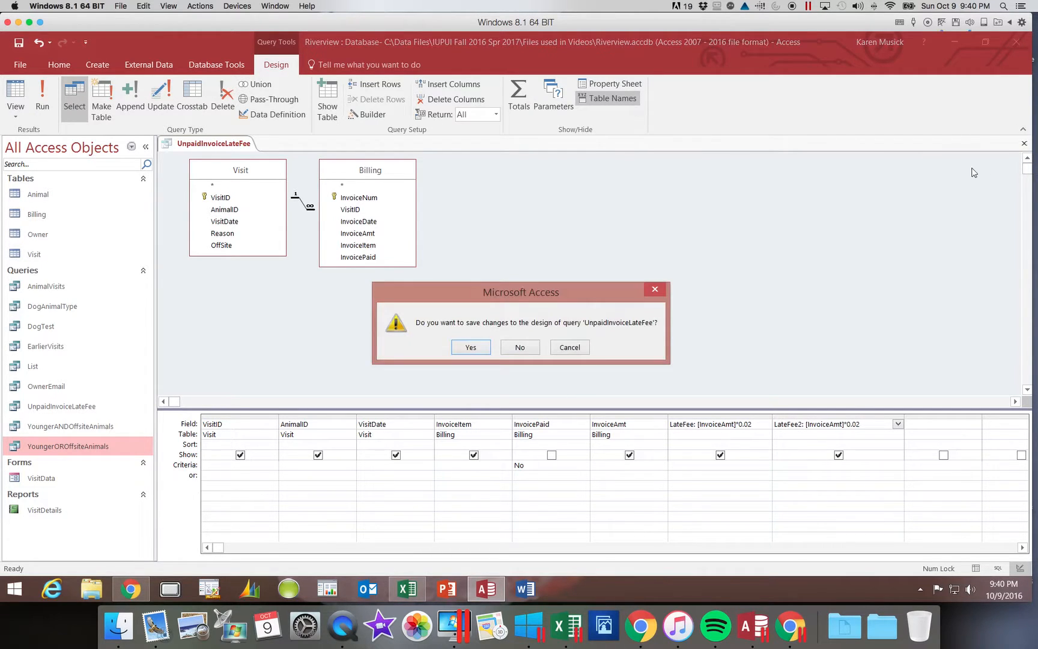
{"action": "left_click", "coordinate": [471, 348]}
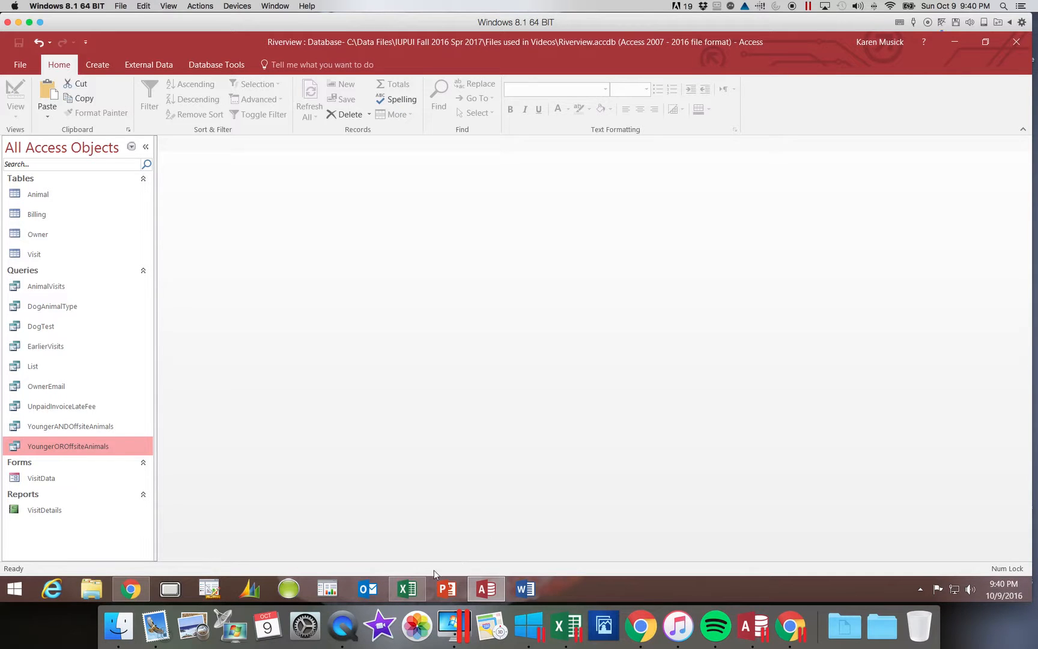
Switch to the Access Video Headers workbook in Excel and select cell A7 on sheet M3P8.
{"action": "left_click", "coordinate": [566, 628]}
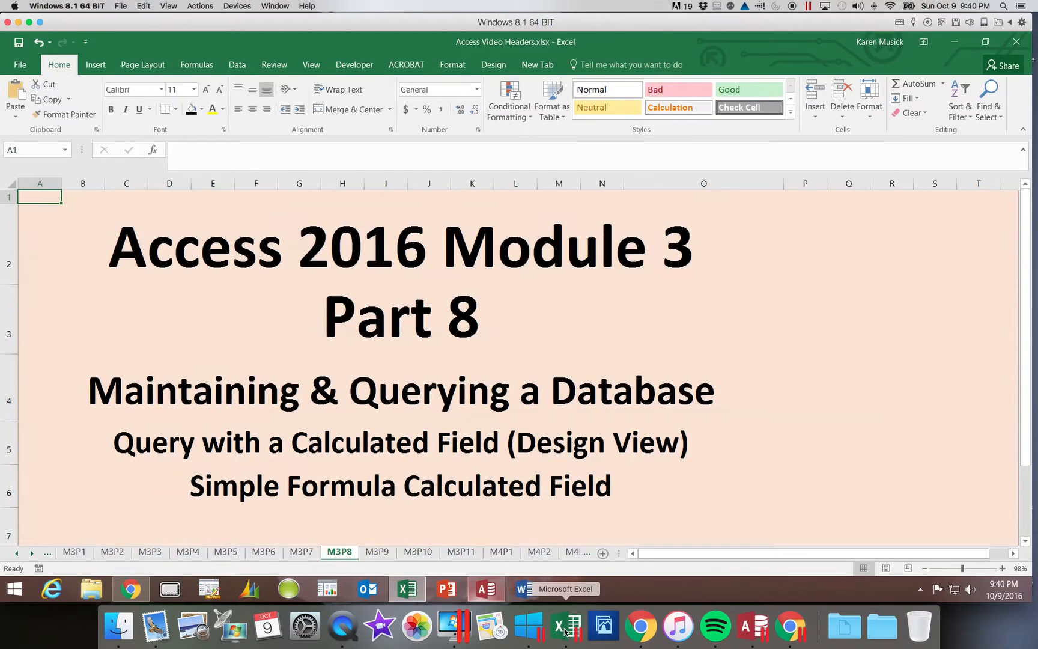
{"action": "left_click", "coordinate": [340, 527]}
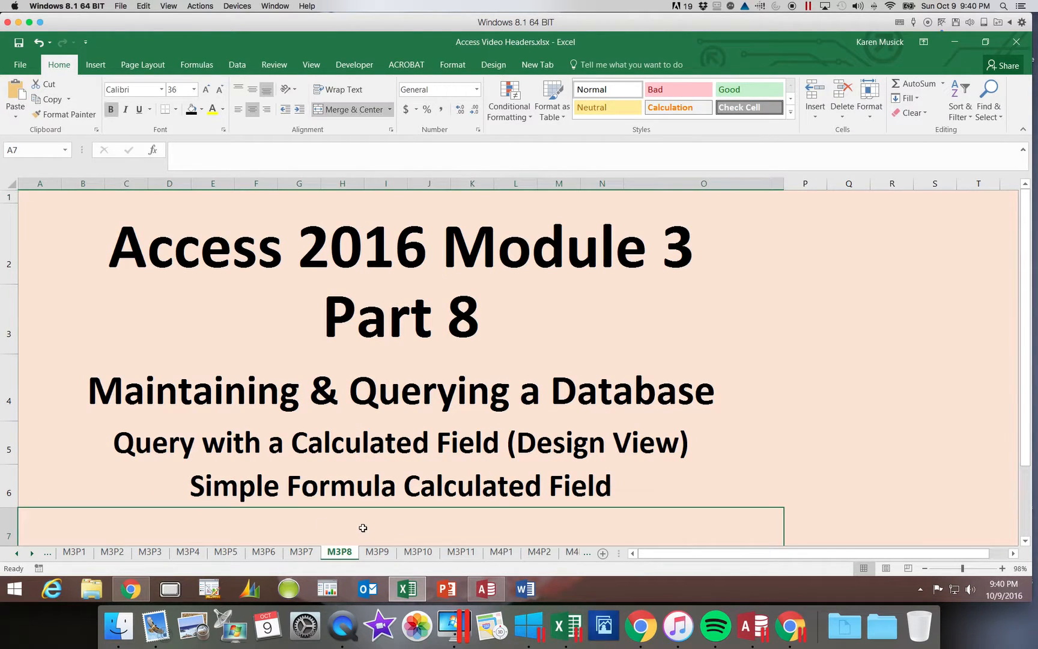